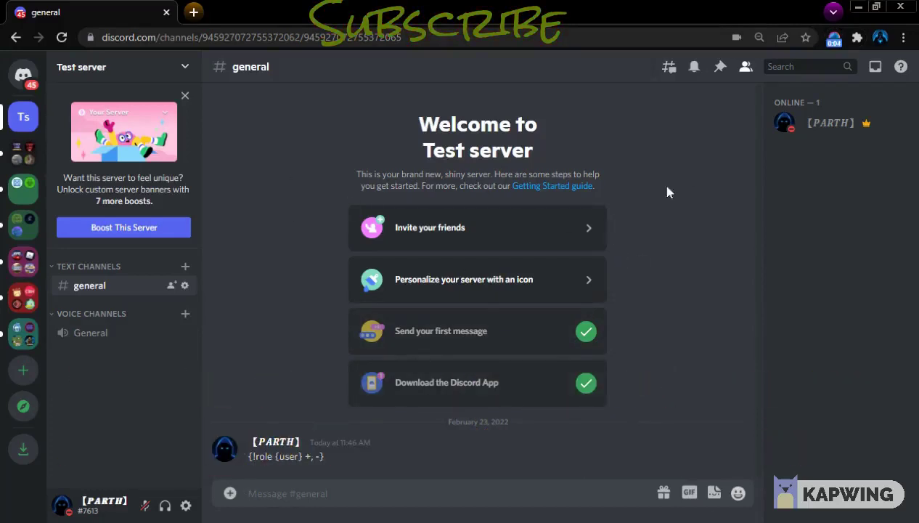
Step: Open the Test server's Server Settings from the server name menu
left_click(163, 72)
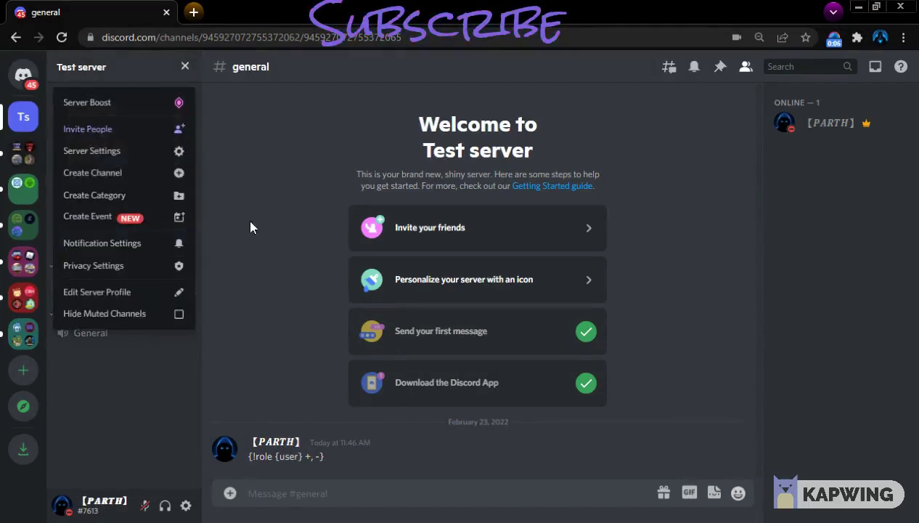
left_click(160, 152)
Step: On the Roles page, create and save a new role named Member
left_click(182, 138)
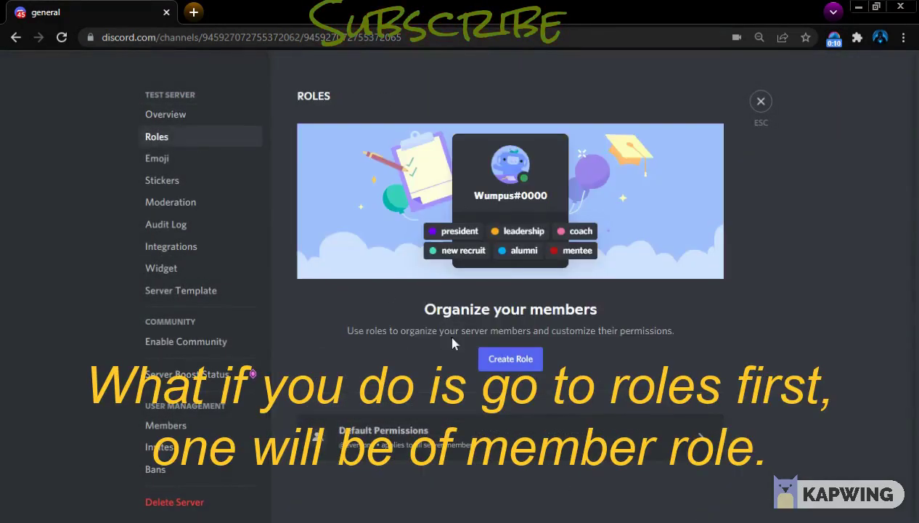
left_click(508, 359)
key("BackSpace")
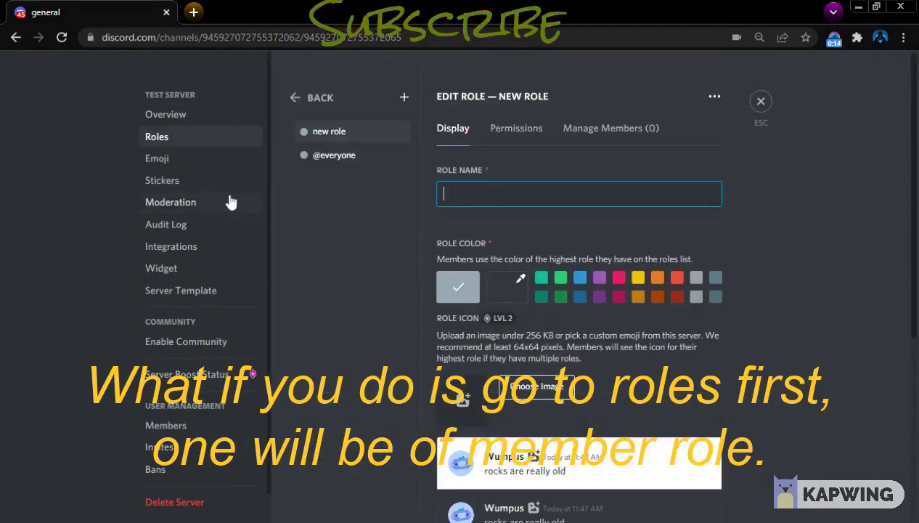
type("Member")
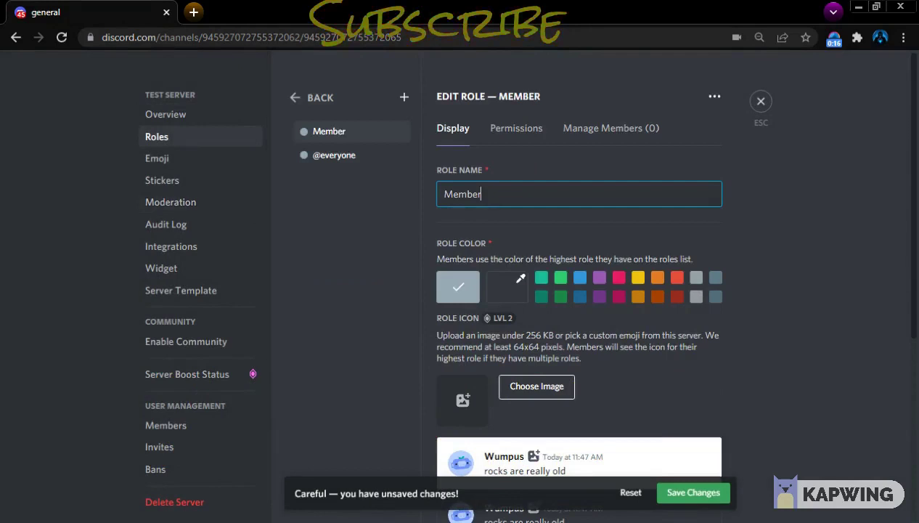
left_click(683, 495)
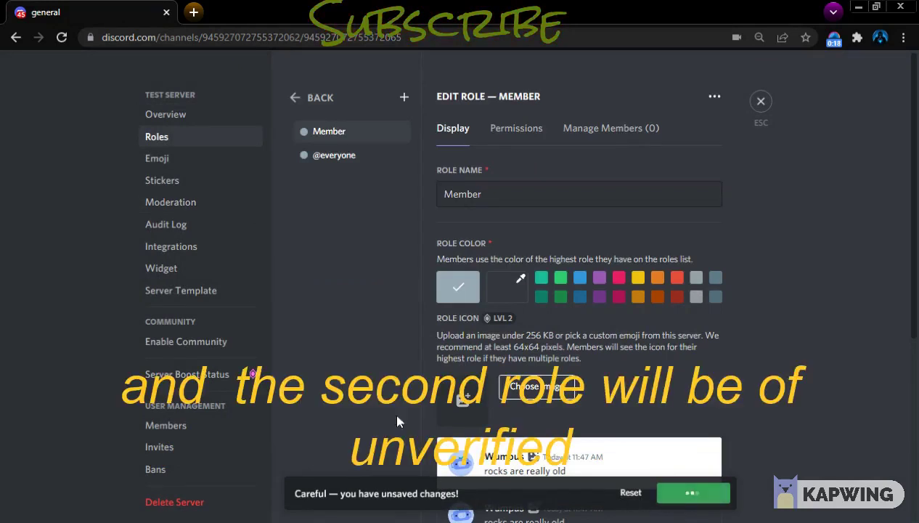
Step: Add and save a second role named Unverified, then close the server settings
left_click(403, 97)
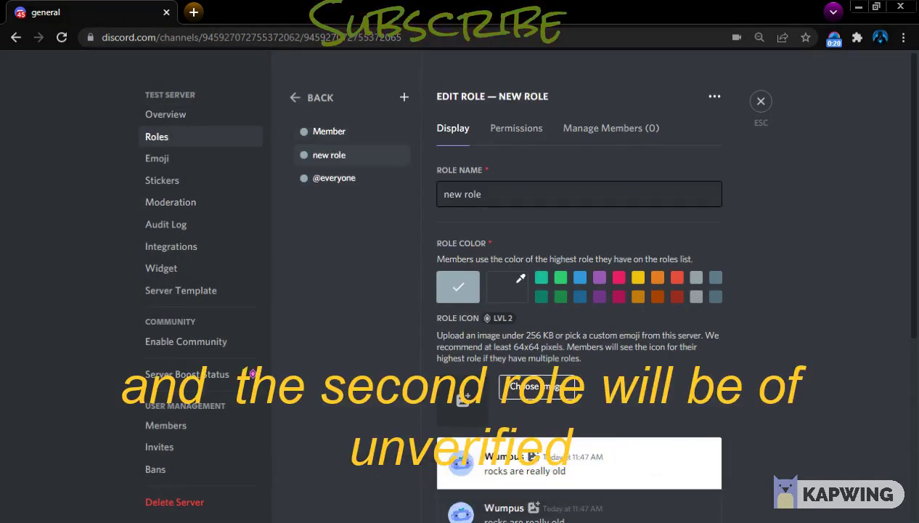
key("BackSpace")
key("BackSpace")
key("BackSpace")
key("BackSpace")
key("BackSpace")
key("BackSpace")
key("BackSpace")
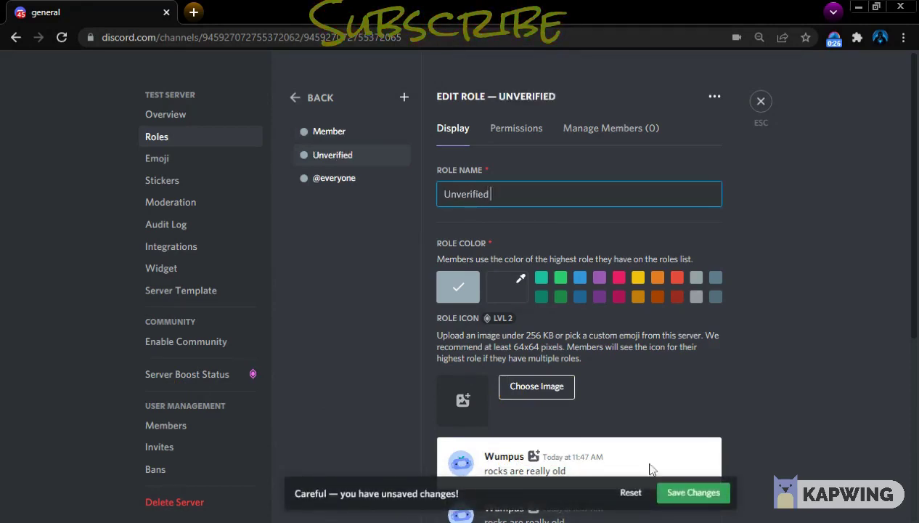
left_click(693, 492)
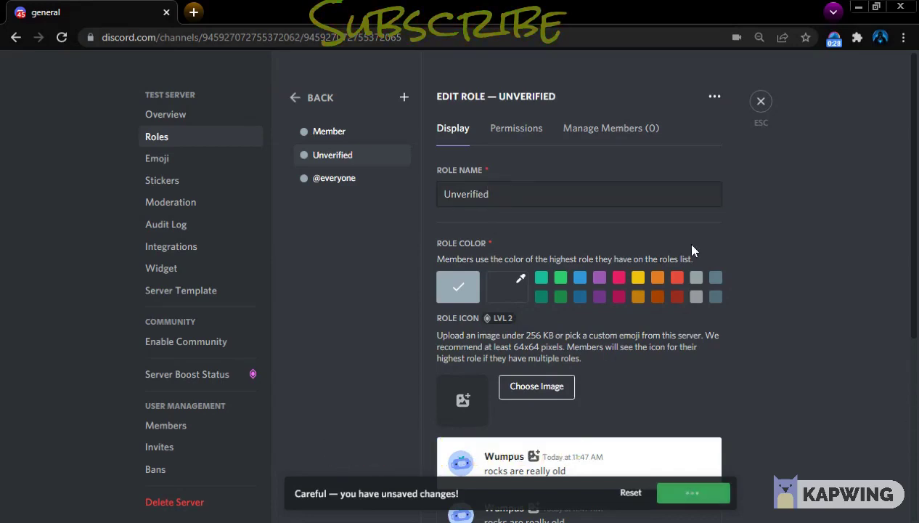
key("Escape")
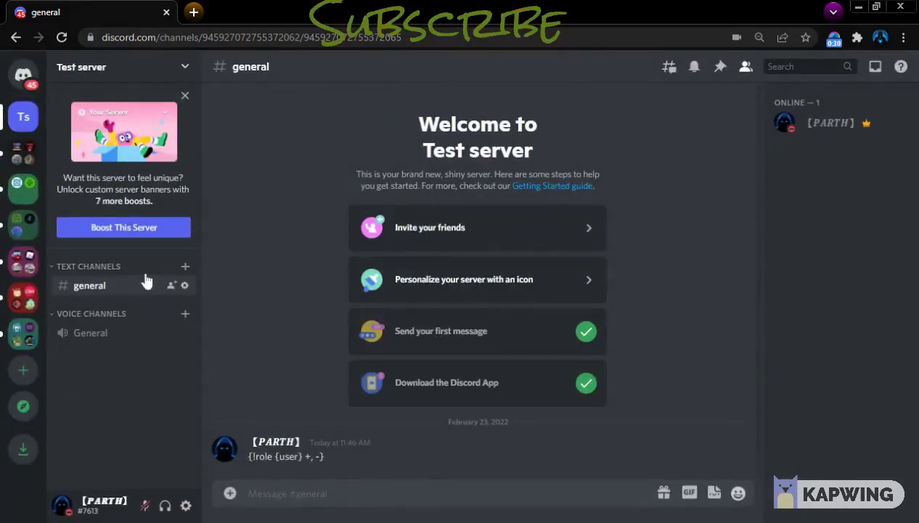
Step: Create a text channel named verify-here on the Test server
left_click(185, 67)
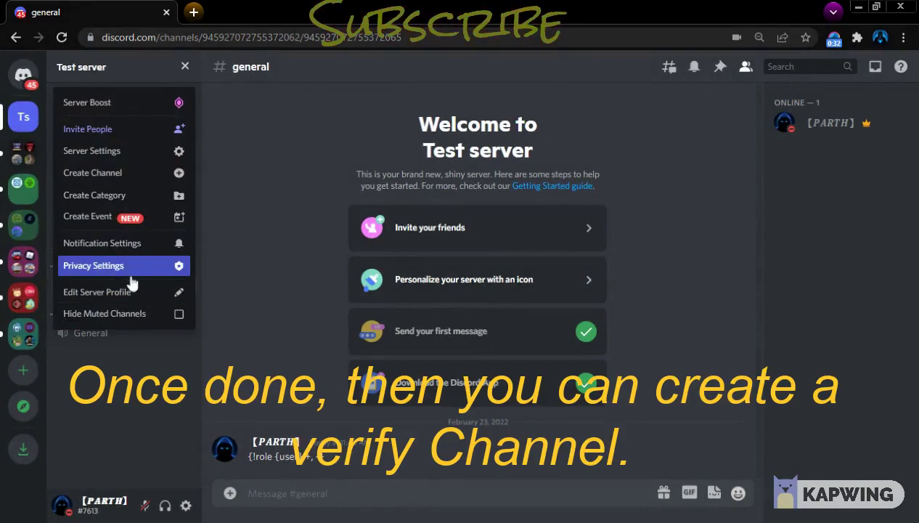
left_click(172, 196)
key("Escape")
left_click(135, 80)
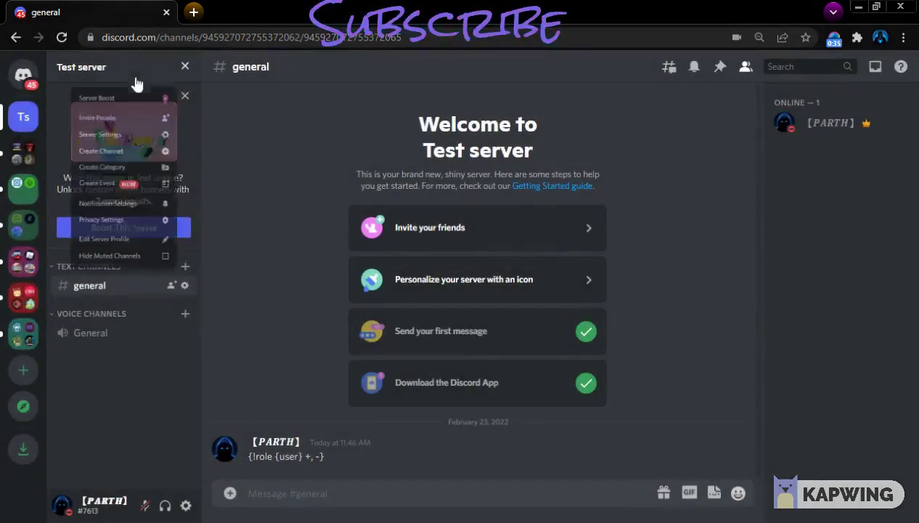
left_click(156, 180)
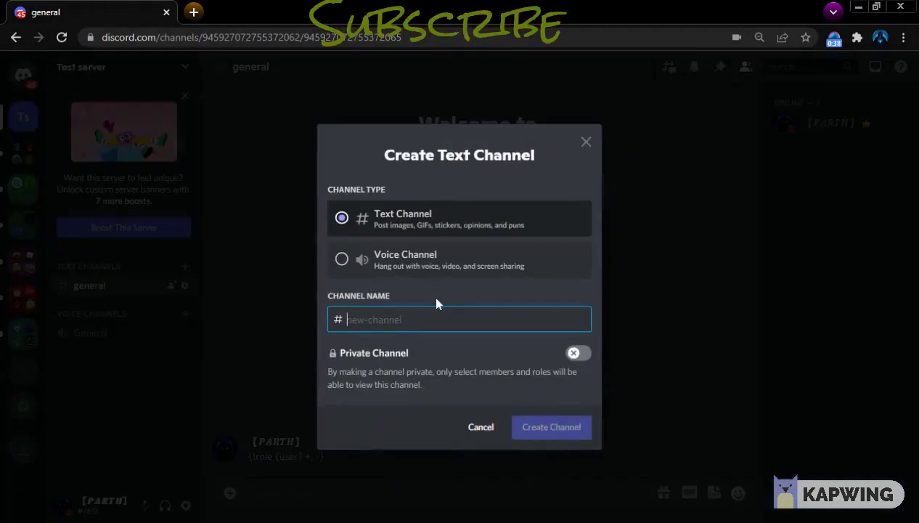
type("verify-here")
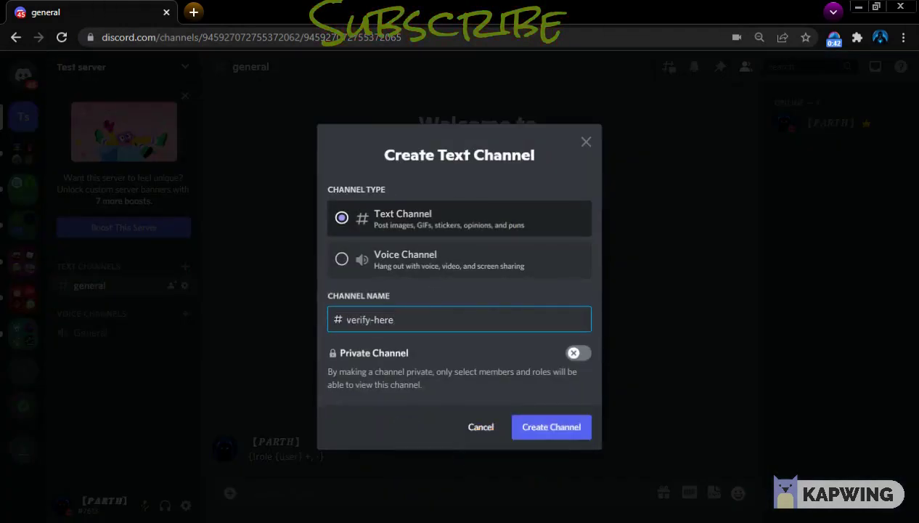
key("Return")
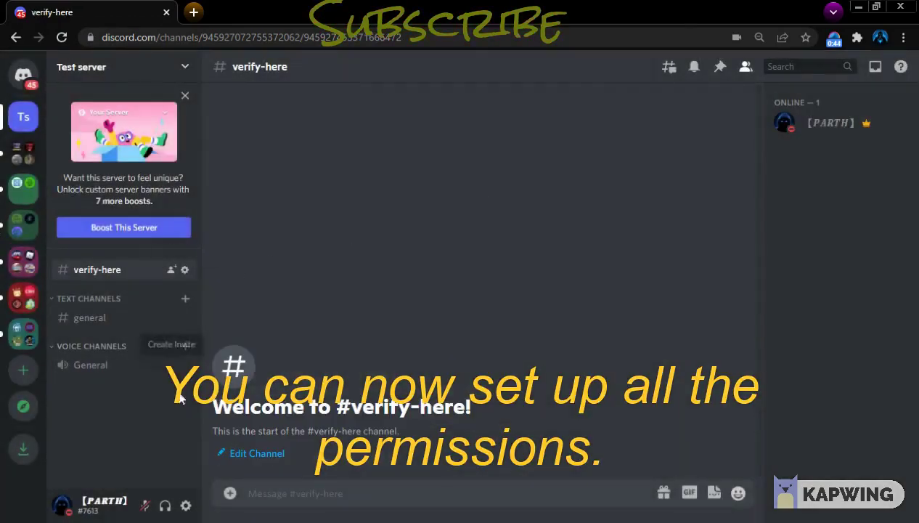
Step: In the Voice Channels category permissions, allow the Member role to view channels
right_click(137, 348)
left_click(197, 453)
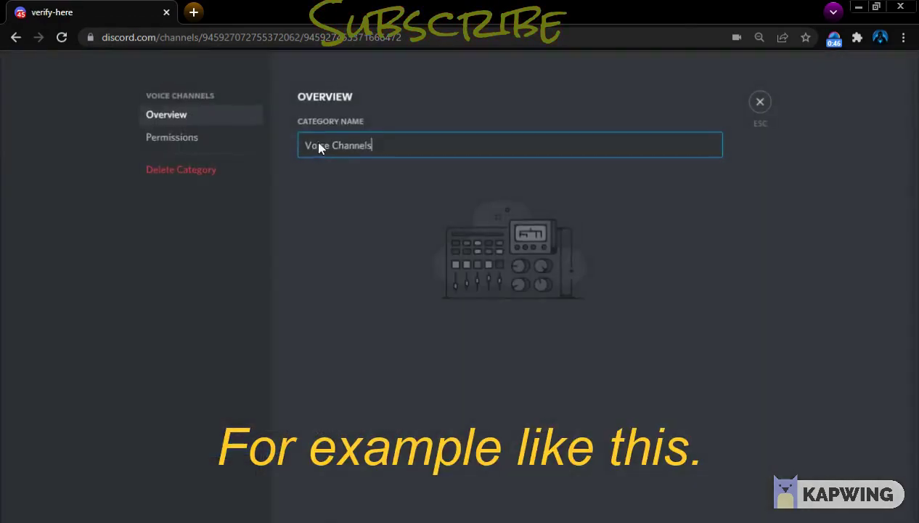
left_click(234, 143)
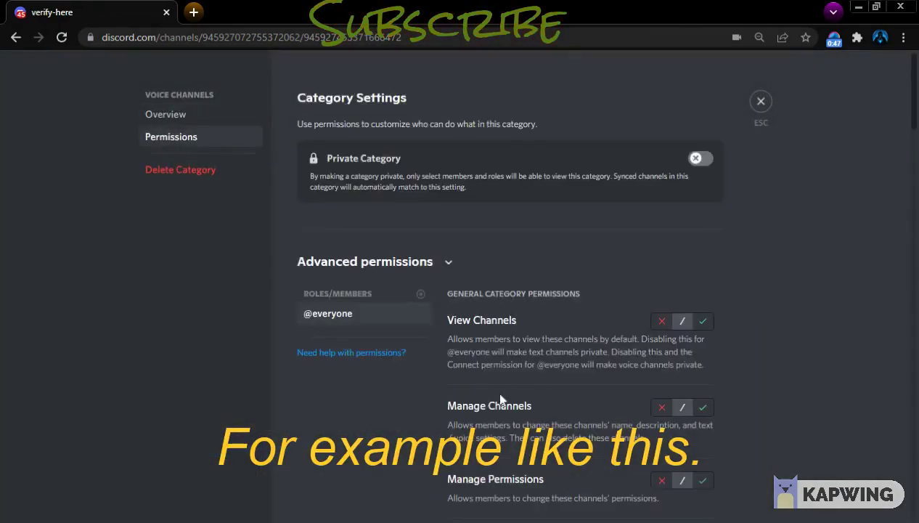
left_click(423, 294)
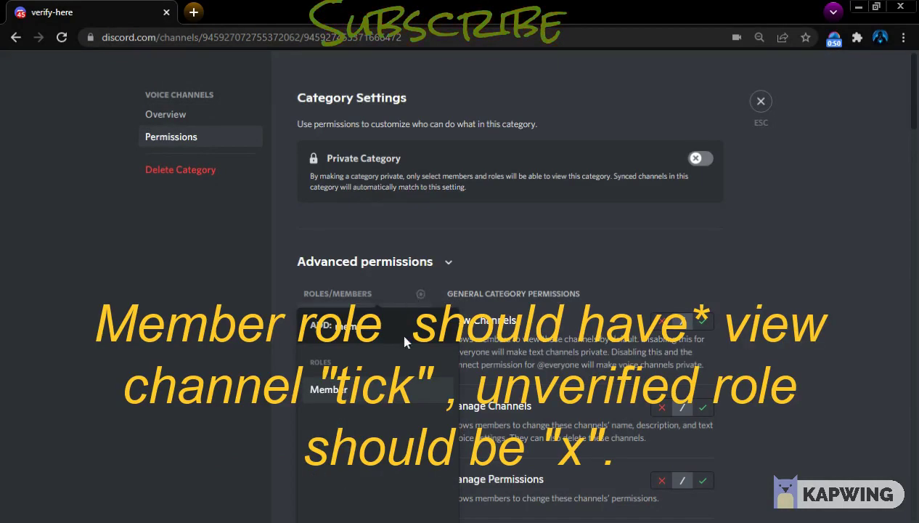
left_click(403, 397)
left_click(703, 320)
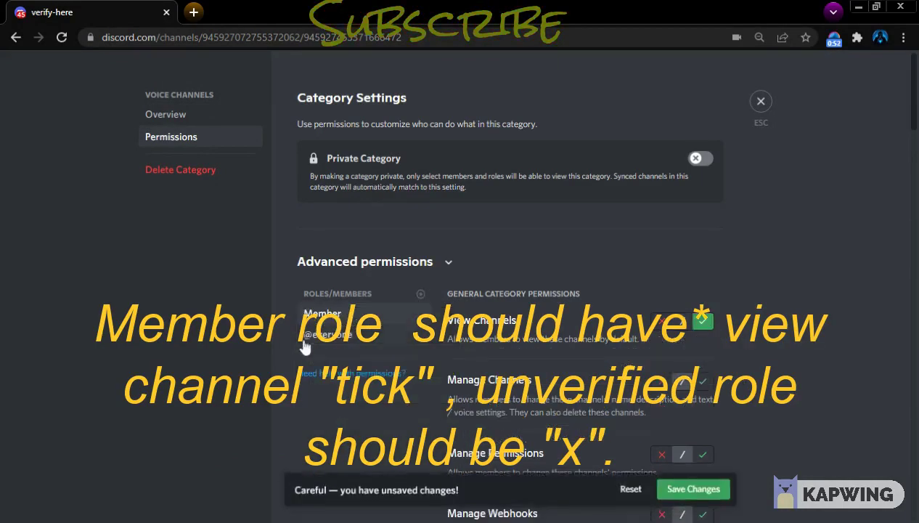
Step: Add Unverified to the Voice Channels permissions with viewing denied, then close settings
left_click(421, 294)
type("un")
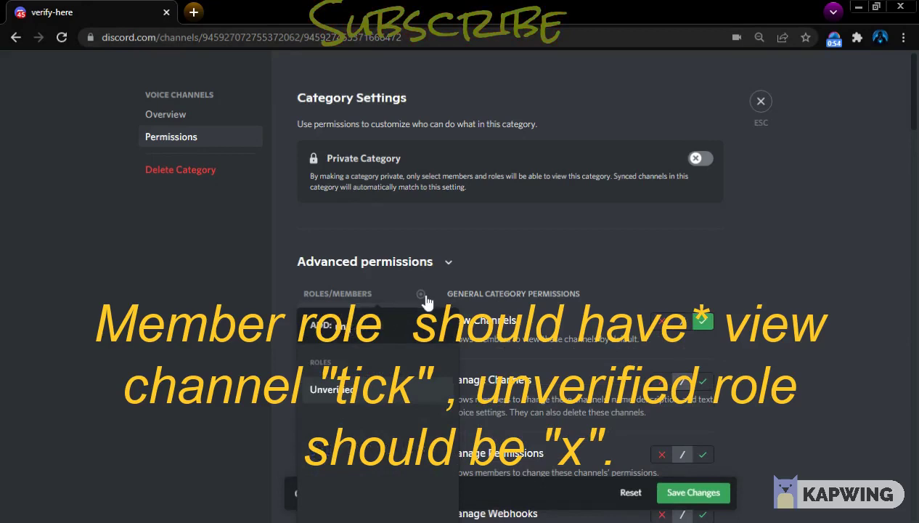
left_click(419, 407)
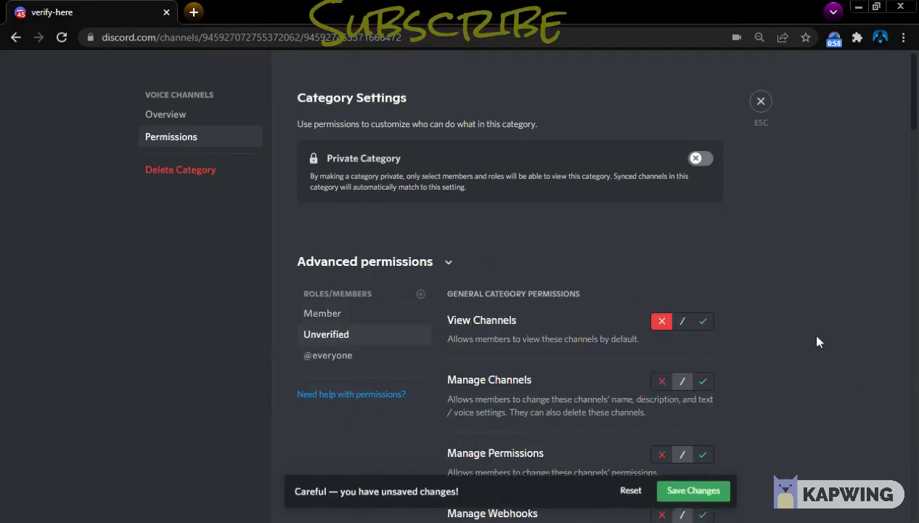
key("Escape")
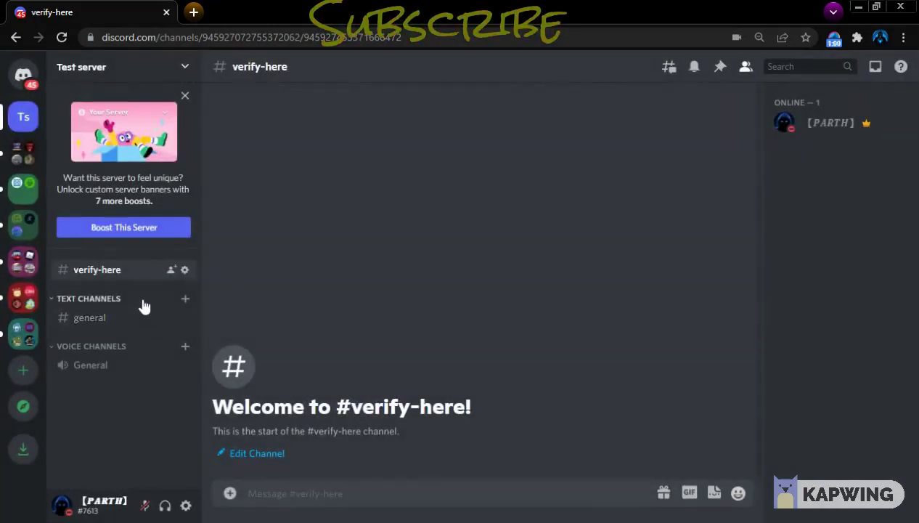
Step: In the Text Channels category permissions, deny the Unverified role from viewing channels
right_click(143, 300)
left_click(194, 456)
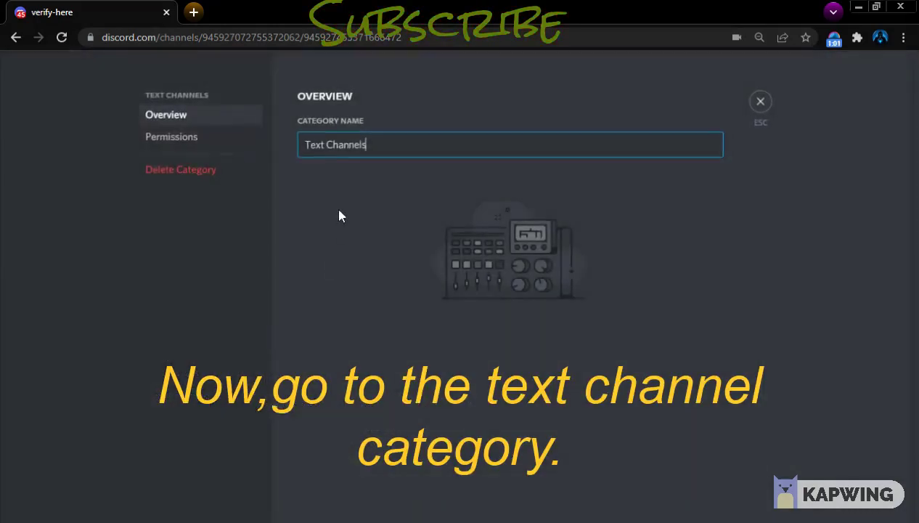
left_click(203, 135)
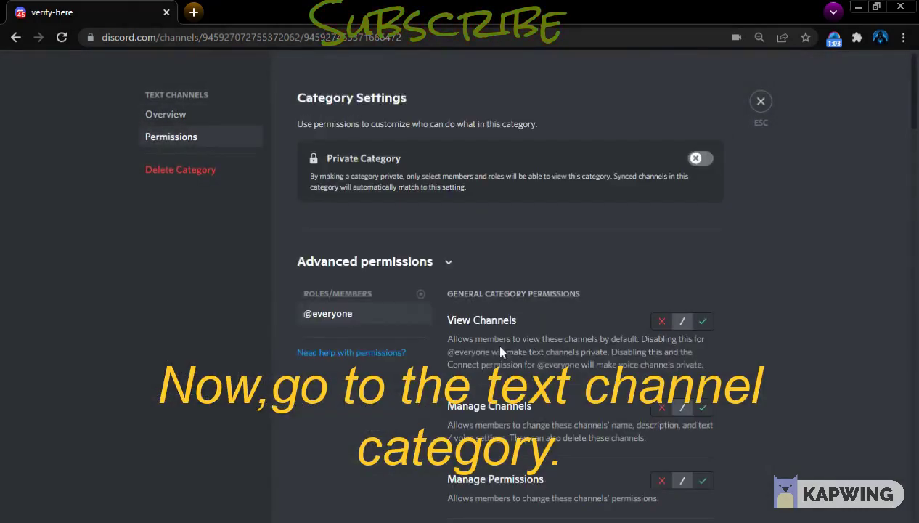
left_click(421, 296)
type("unve")
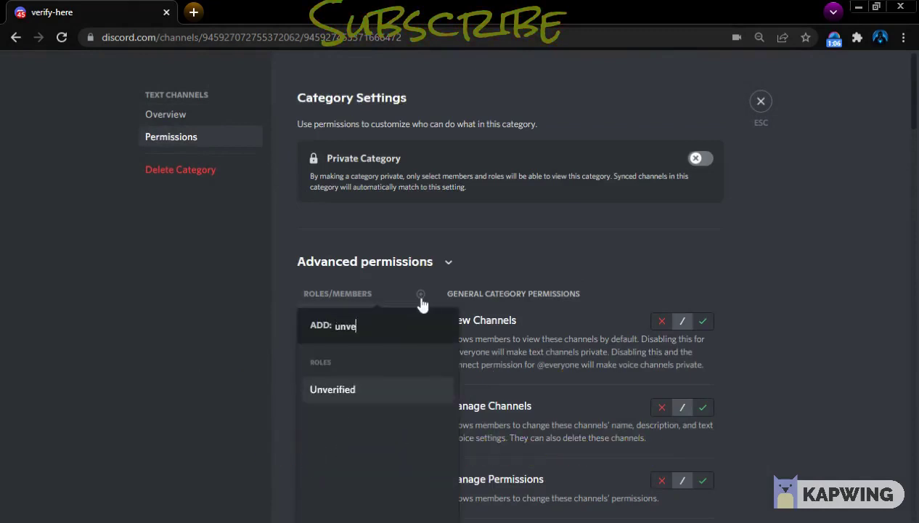
left_click(405, 393)
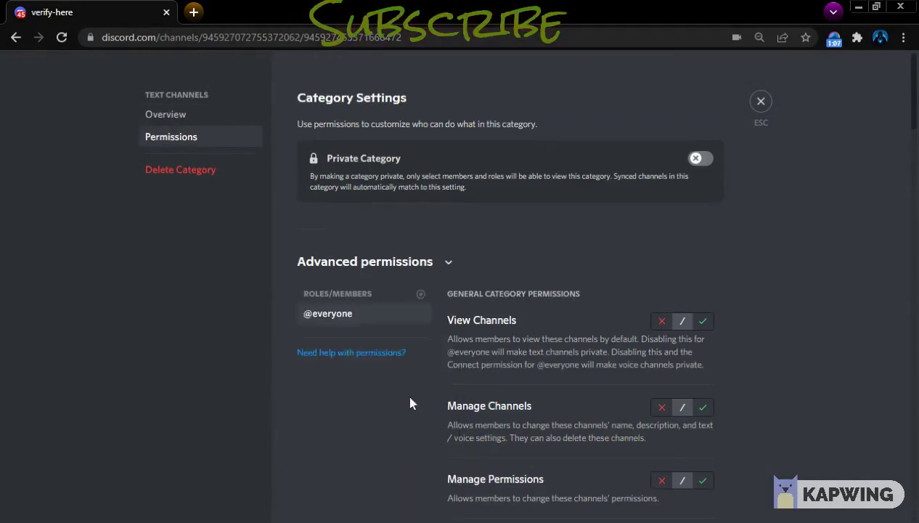
left_click(661, 320)
Step: Allow Member to view the Text Channels category and save the permission changes
left_click(420, 297)
type("mem")
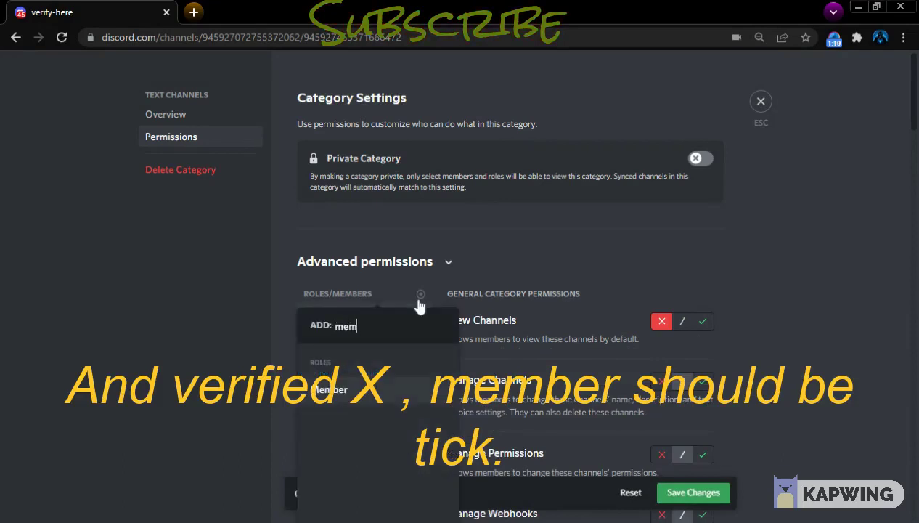
left_click(416, 392)
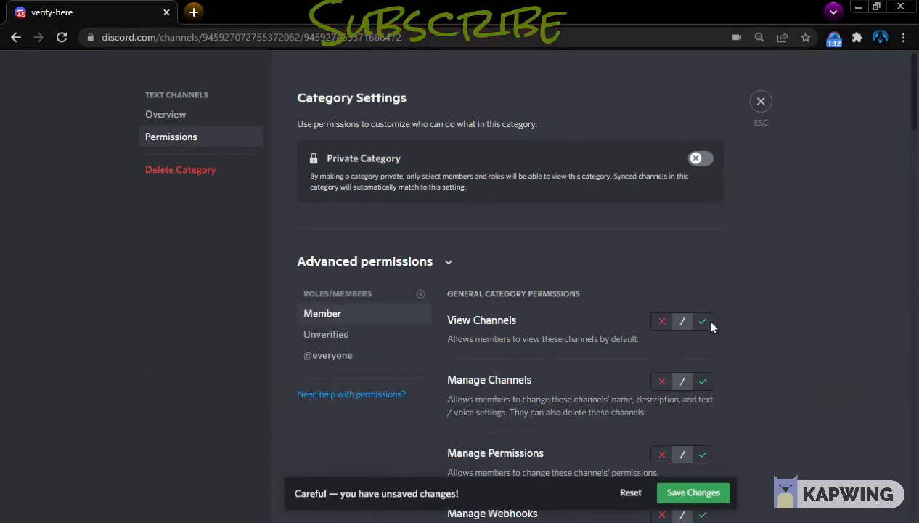
left_click(702, 320)
left_click(708, 493)
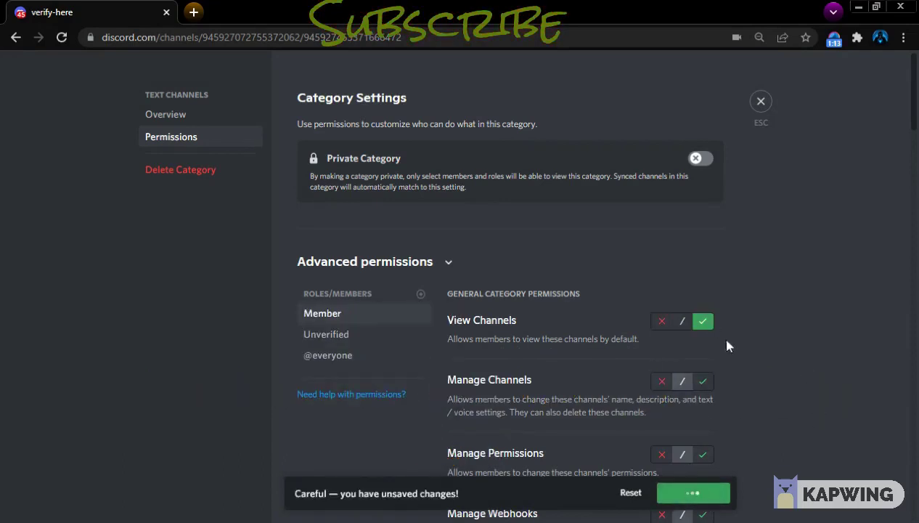
key("Escape")
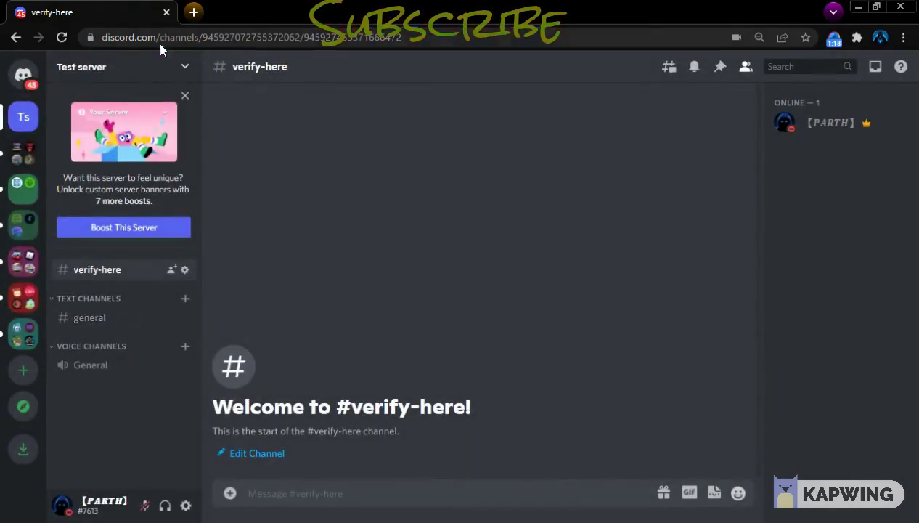
Step: Open the verify-here channel's settings
left_click(158, 67)
left_click(122, 149)
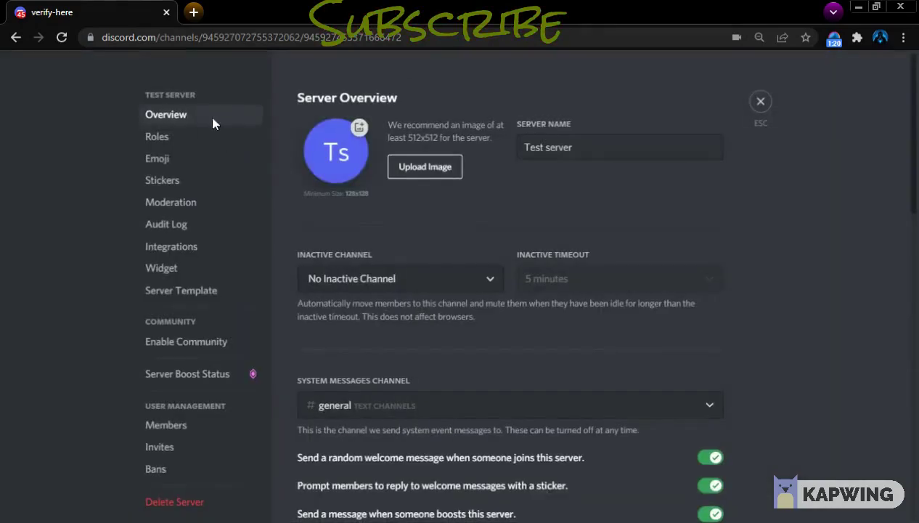
key("Escape")
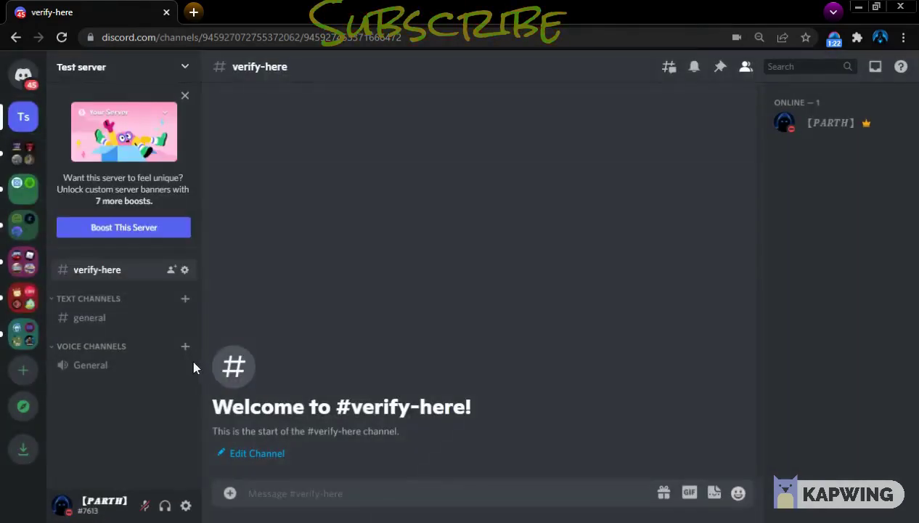
left_click(184, 270)
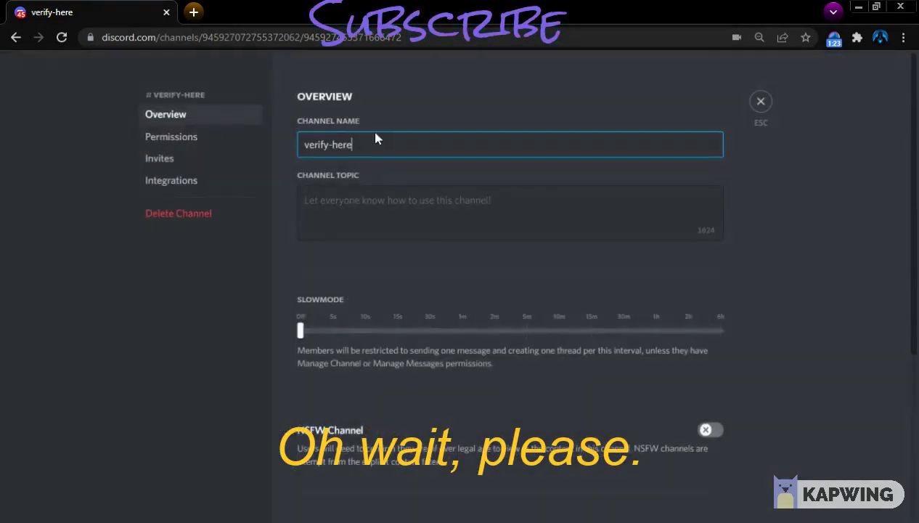
Step: Add Unverified to verify-here's channel permissions with View Channel allowed
left_click(174, 138)
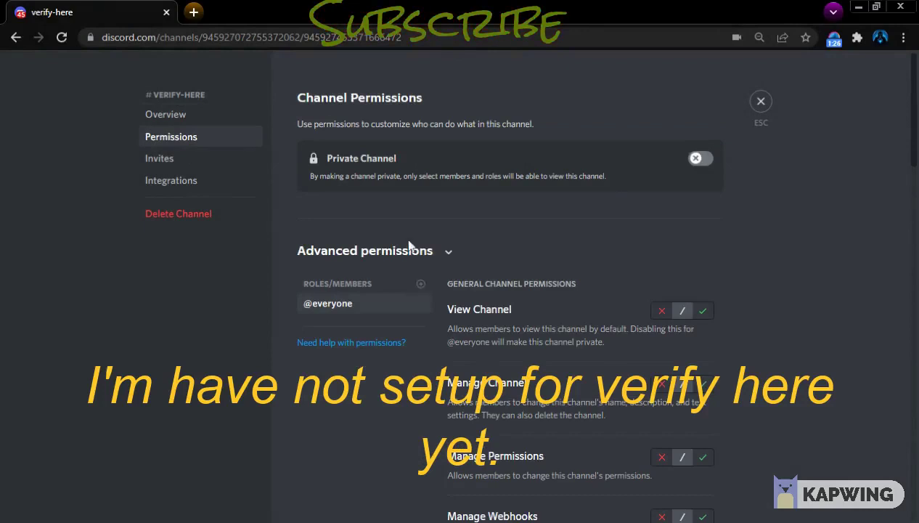
left_click(421, 283)
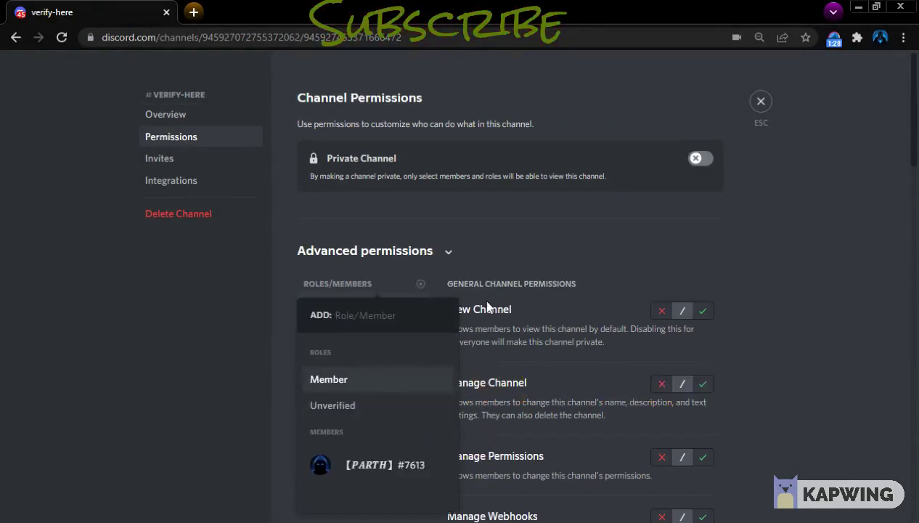
left_click(402, 414)
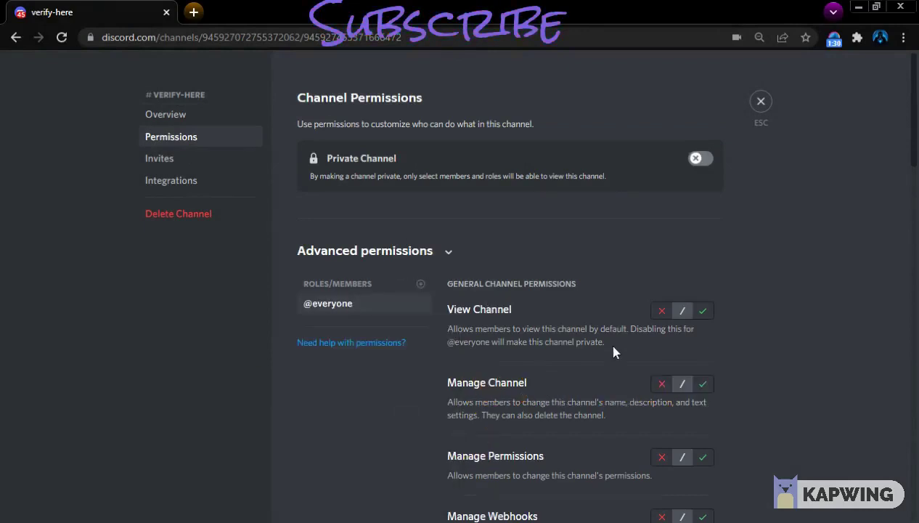
left_click(701, 310)
Step: Allow Unverified to read message history and deny Use Application Commands
scroll(510, 320, "down", 2)
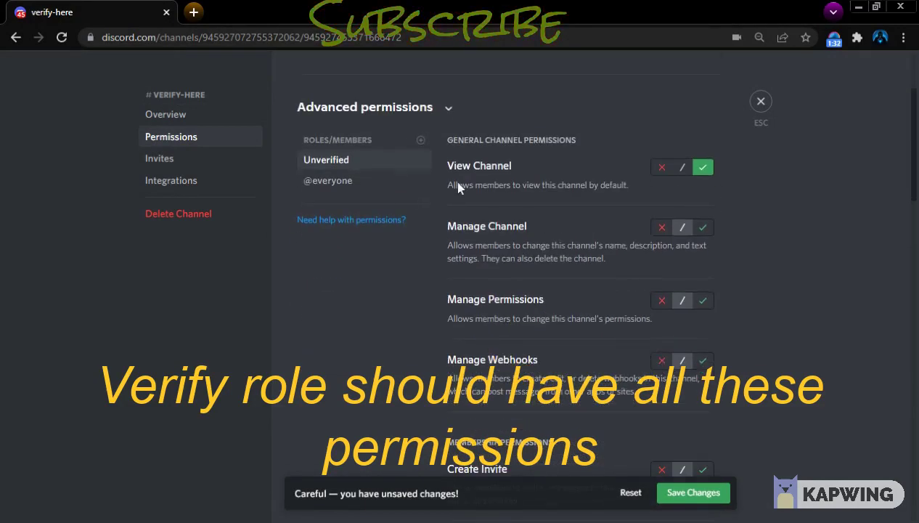
scroll(703, 441, "down", 4)
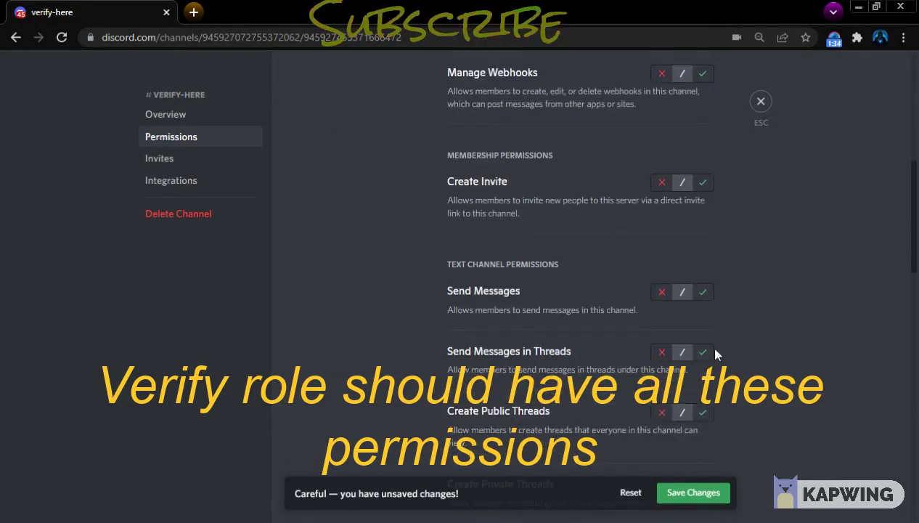
scroll(643, 373, "down", 2)
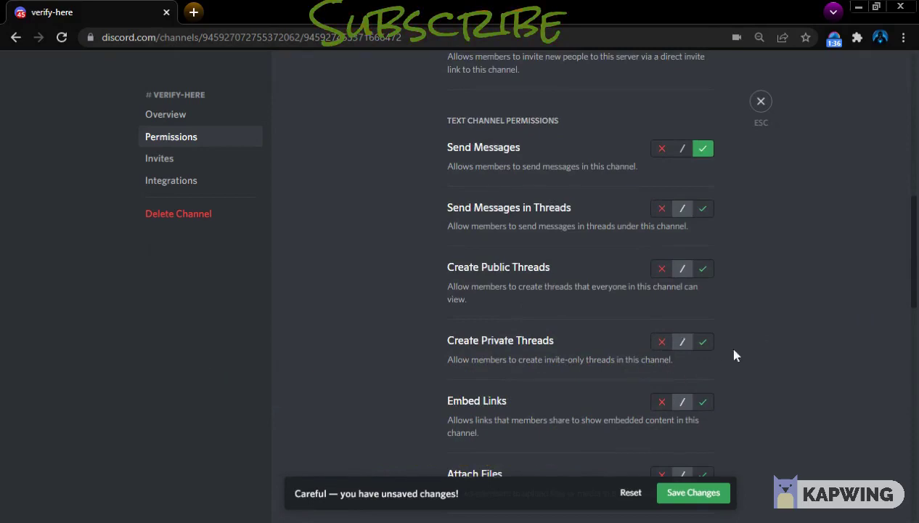
scroll(670, 400, "down", 2)
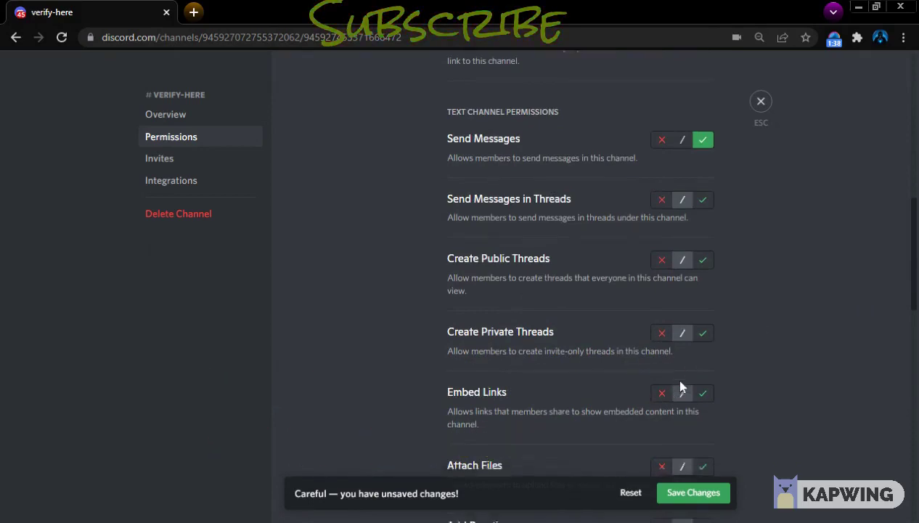
scroll(668, 410, "down", 4)
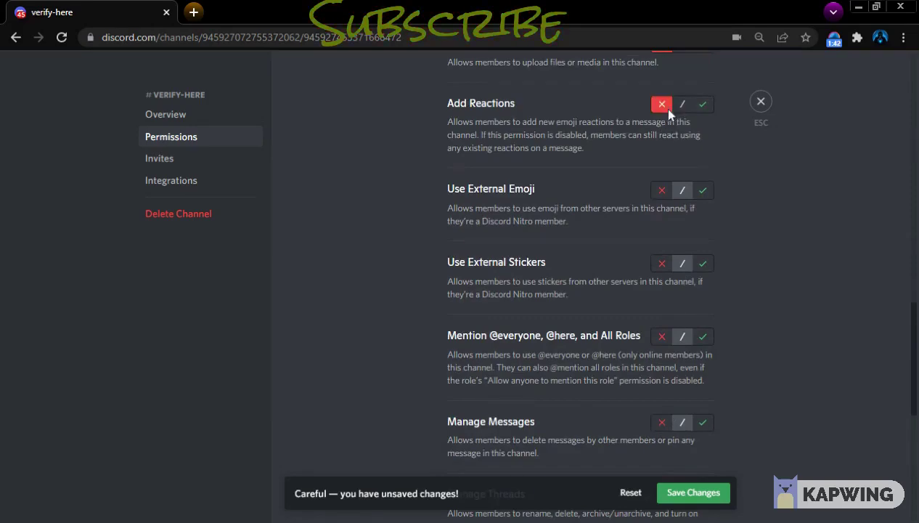
scroll(664, 305, "down", 4)
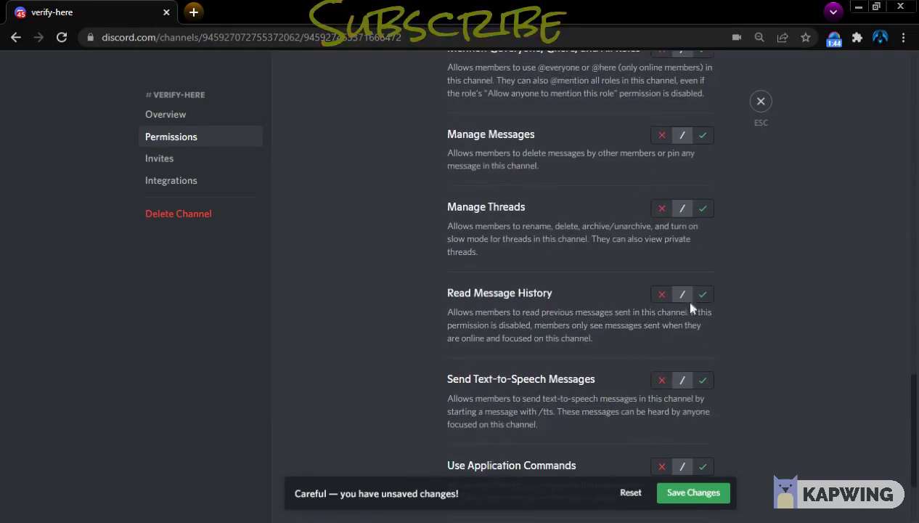
left_click(703, 294)
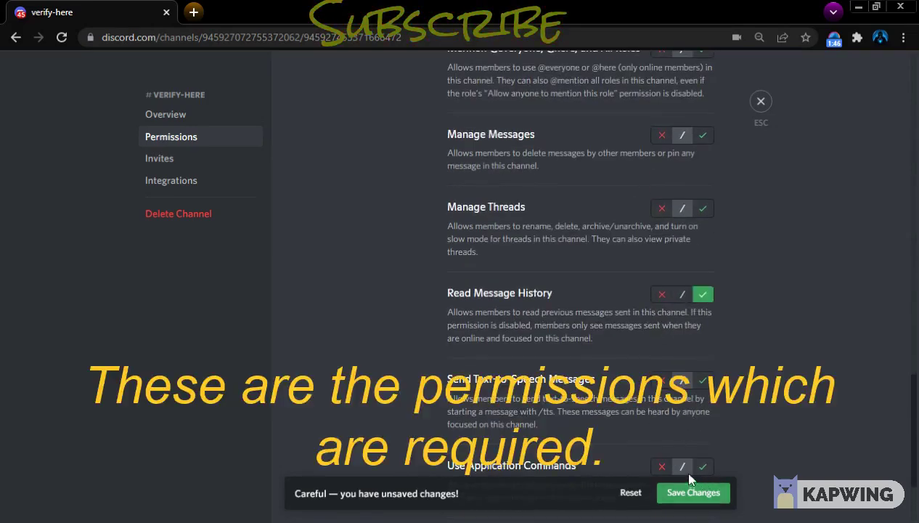
left_click(661, 467)
scroll(561, 333, "up", 7)
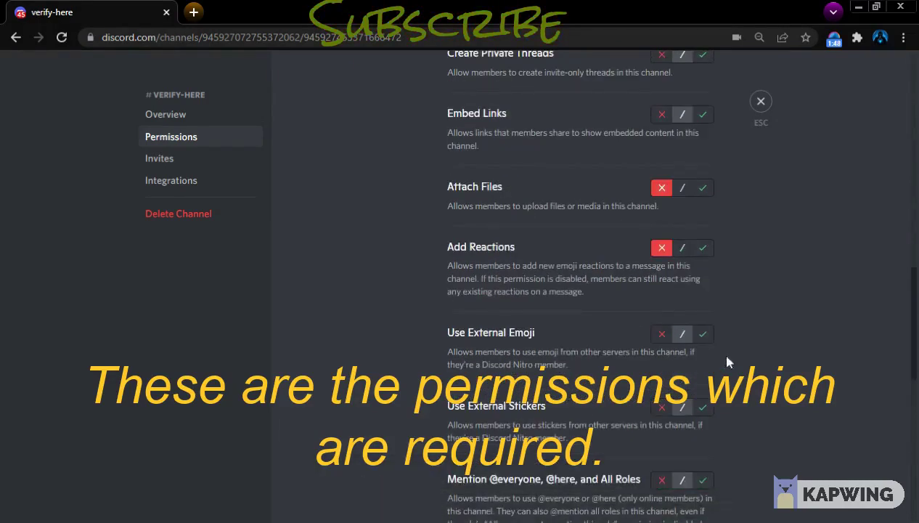
scroll(538, 389, "up", 15)
scroll(544, 394, "up", 1)
Step: Add Member to verify-here's permissions with View Channel denied, and save the changes
left_click(420, 284)
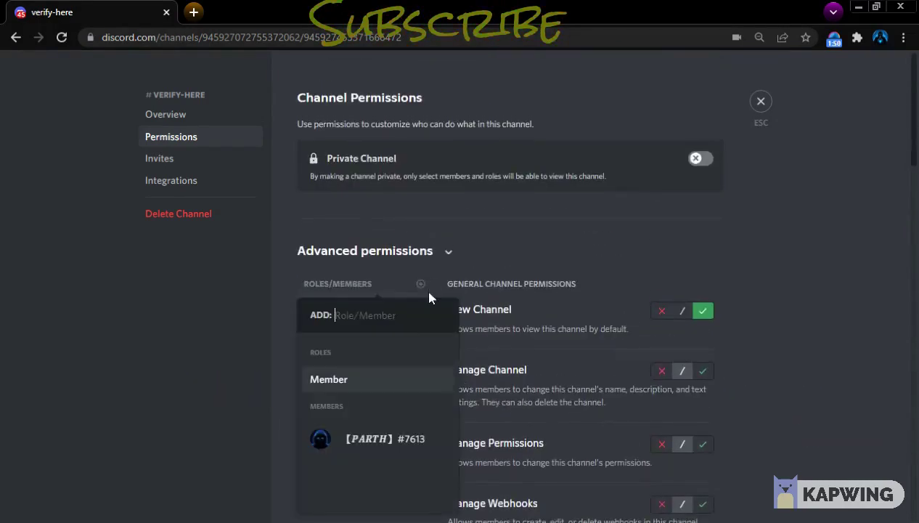
type("mem")
left_click(397, 387)
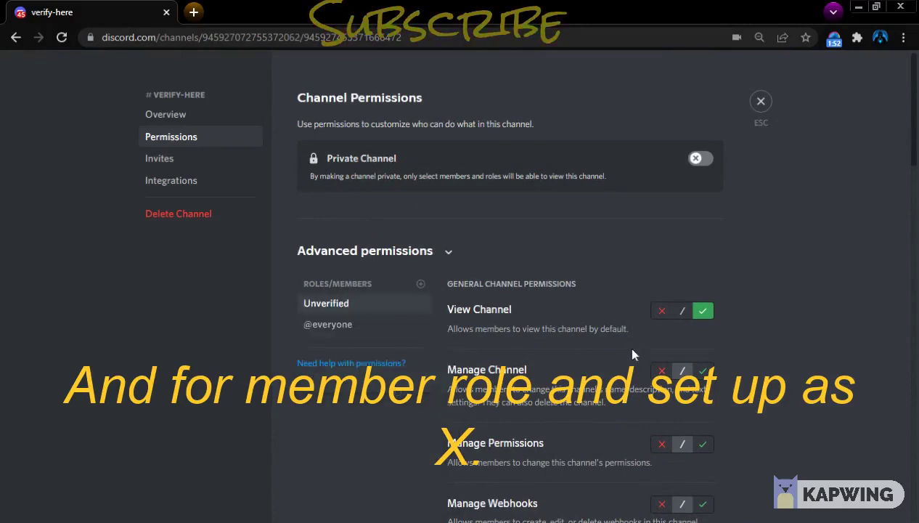
left_click(662, 310)
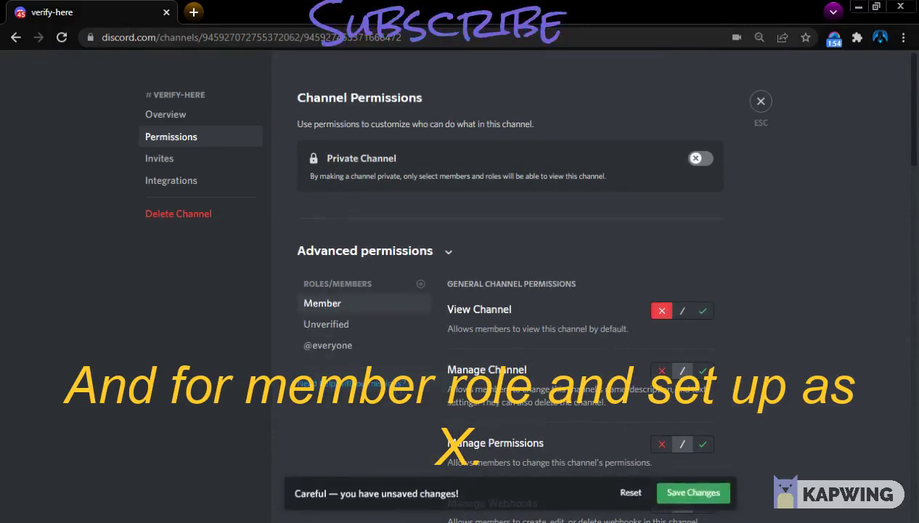
left_click(693, 493)
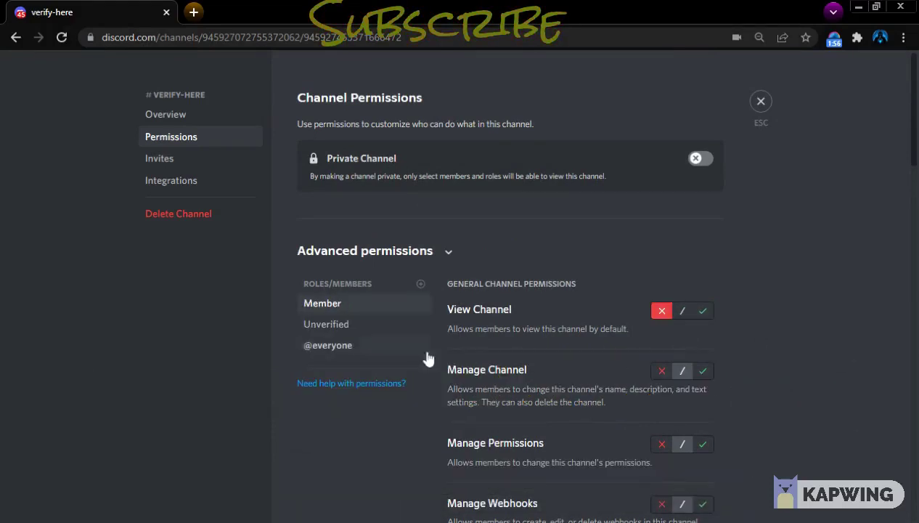
Step: Review the Unverified and Member channel permissions, then close the channel settings
left_click(366, 332)
scroll(726, 381, "down", 7)
scroll(693, 390, "up", 7)
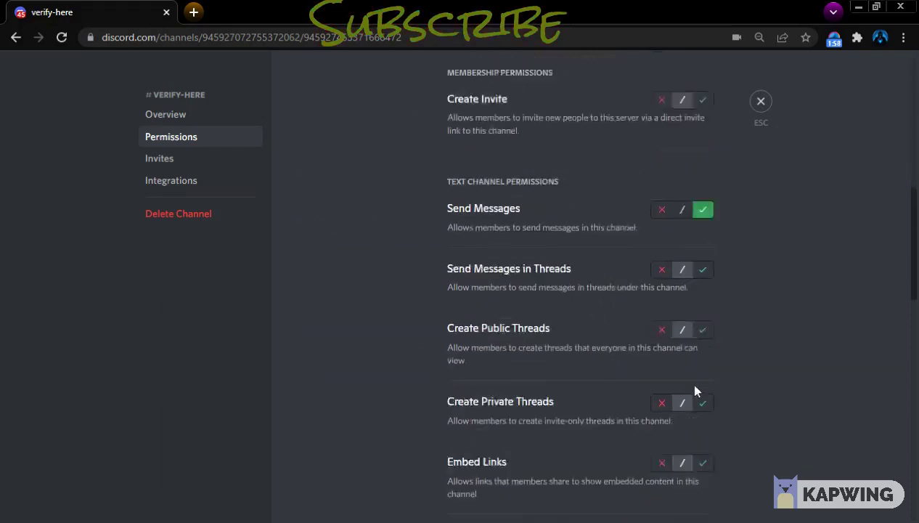
left_click(401, 302)
scroll(659, 348, "down", 6)
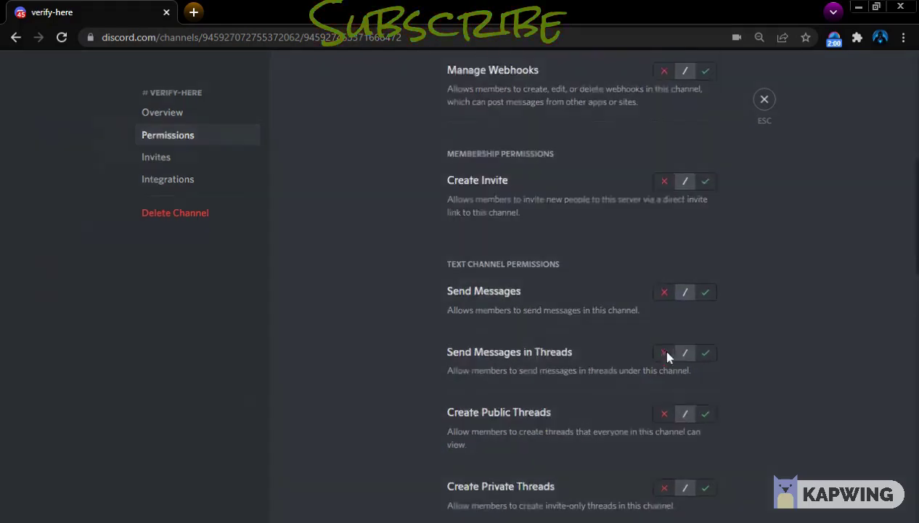
key("Escape")
Step: Preview the Test server as the Unverified role from the Roles list
left_click(152, 73)
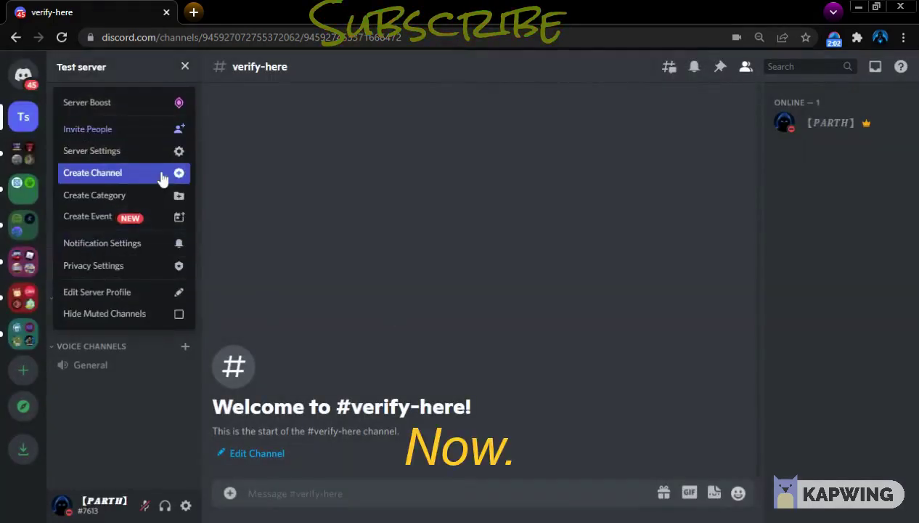
left_click(145, 152)
left_click(193, 138)
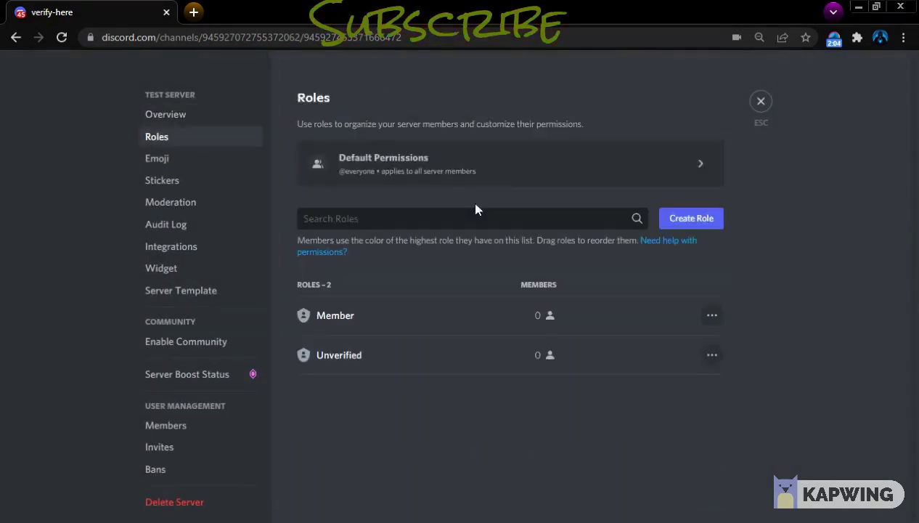
left_click(712, 355)
left_click(753, 370)
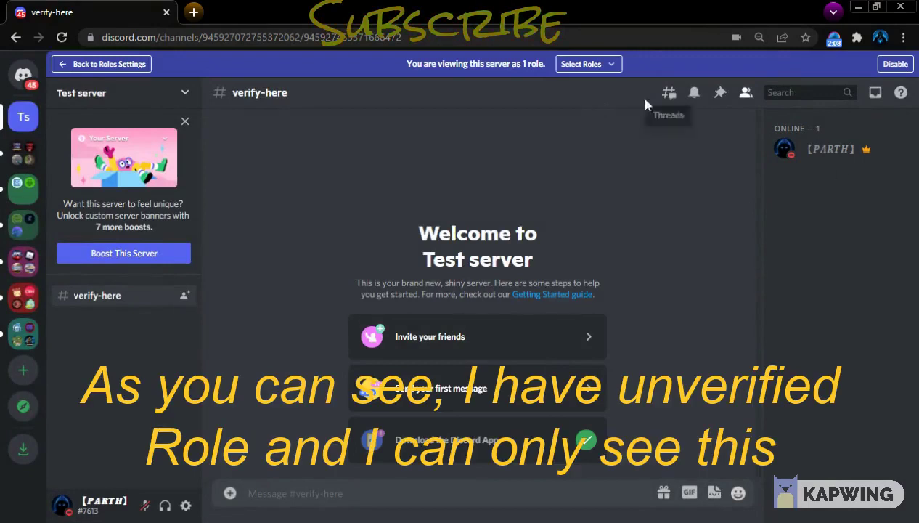
left_click(588, 64)
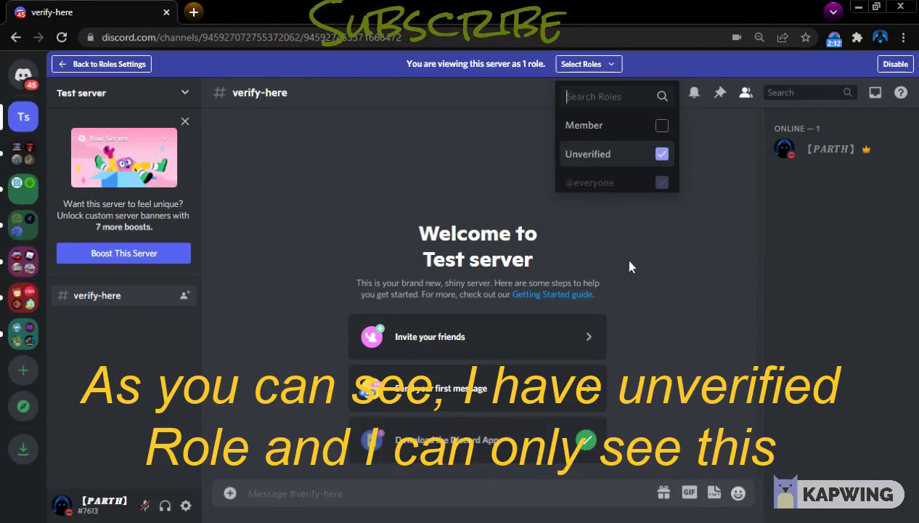
left_click(661, 125)
left_click(662, 152)
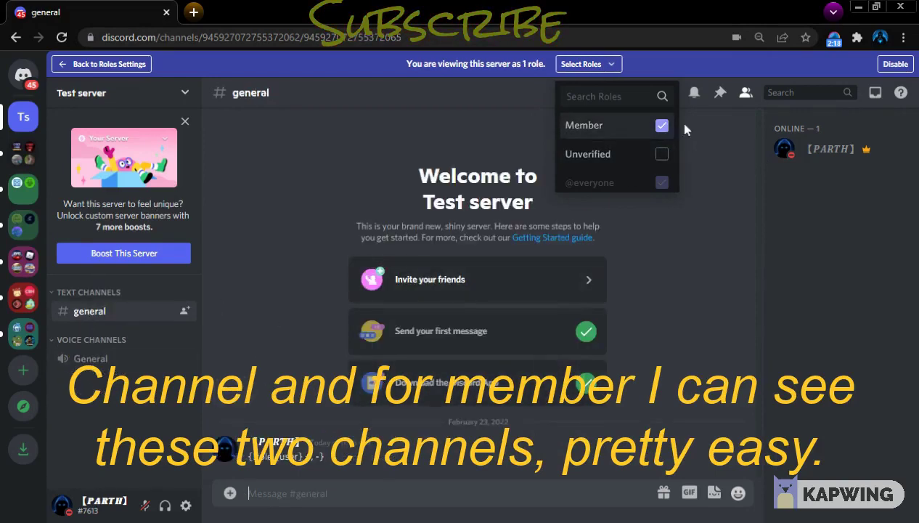
left_click(662, 125)
left_click(912, 64)
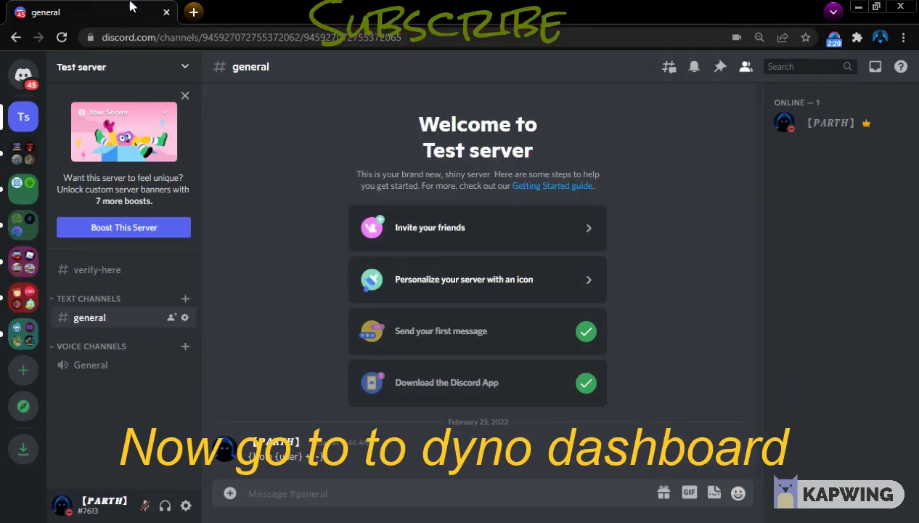
Step: Go to dyno.gg in a new tab and choose Add To Server
left_click(193, 12)
type("dyno.gg")
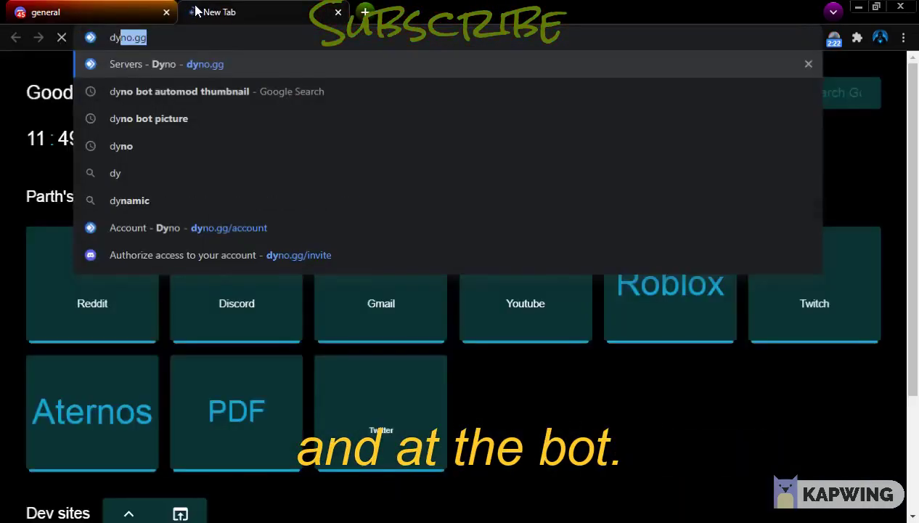
key("Return")
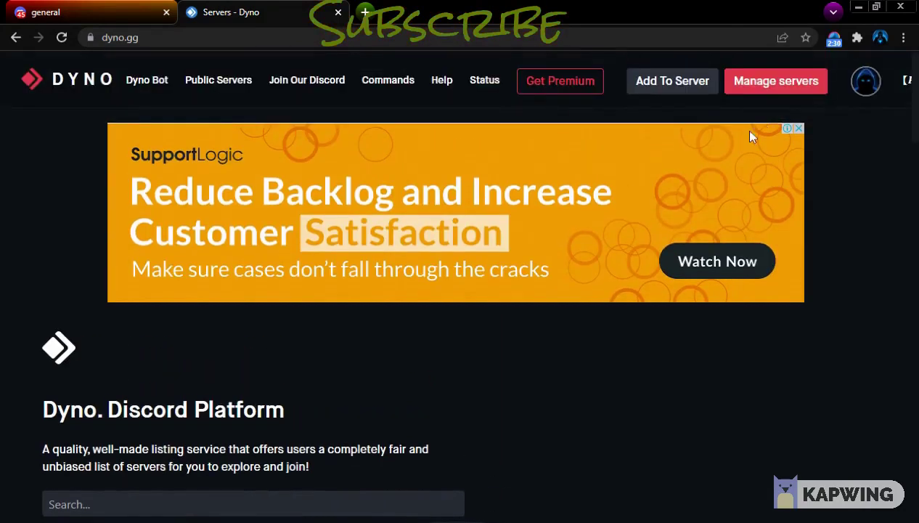
left_click(694, 82)
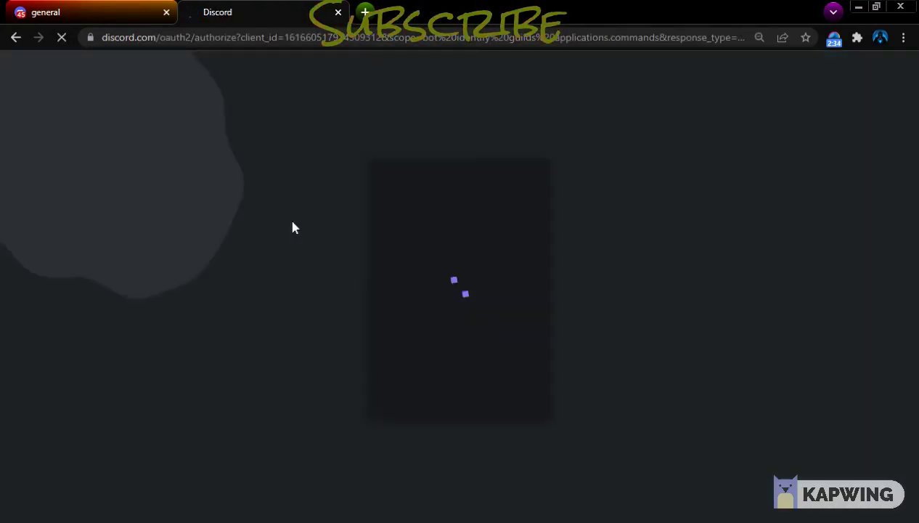
Step: Select Test server for the Dyno bot and authorize it with all permissions
left_click(514, 416)
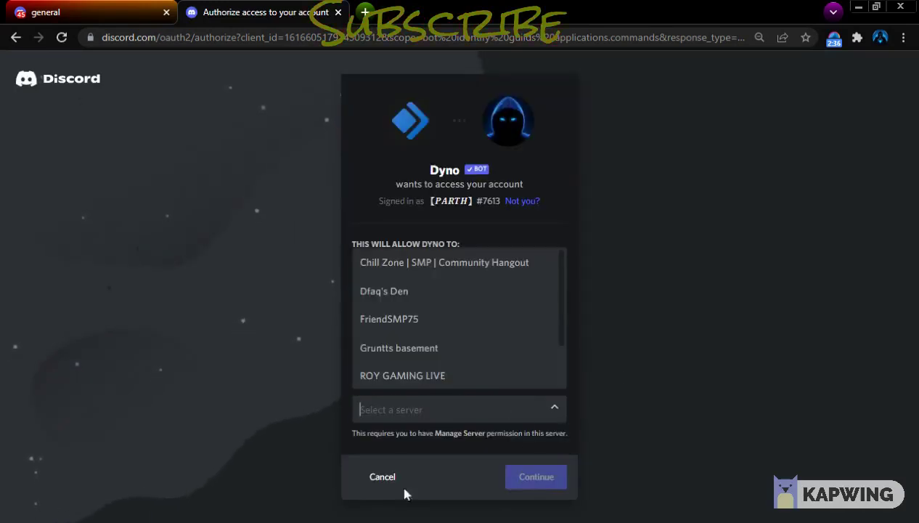
scroll(421, 361, "down", 2)
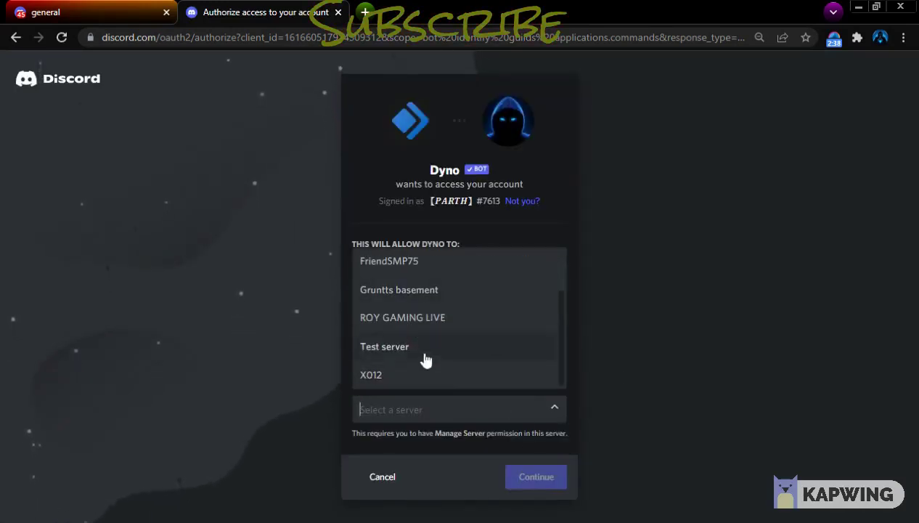
left_click(423, 353)
left_click(561, 485)
scroll(497, 420, "down", 5)
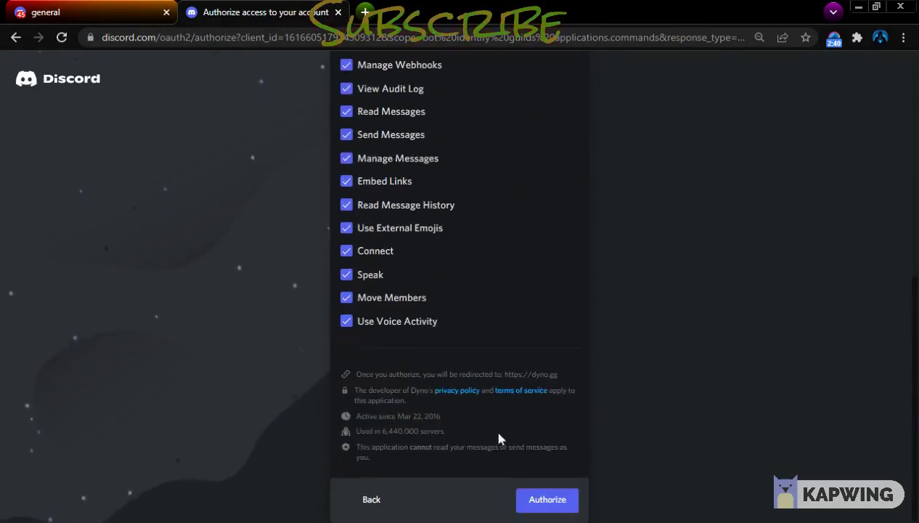
left_click(548, 499)
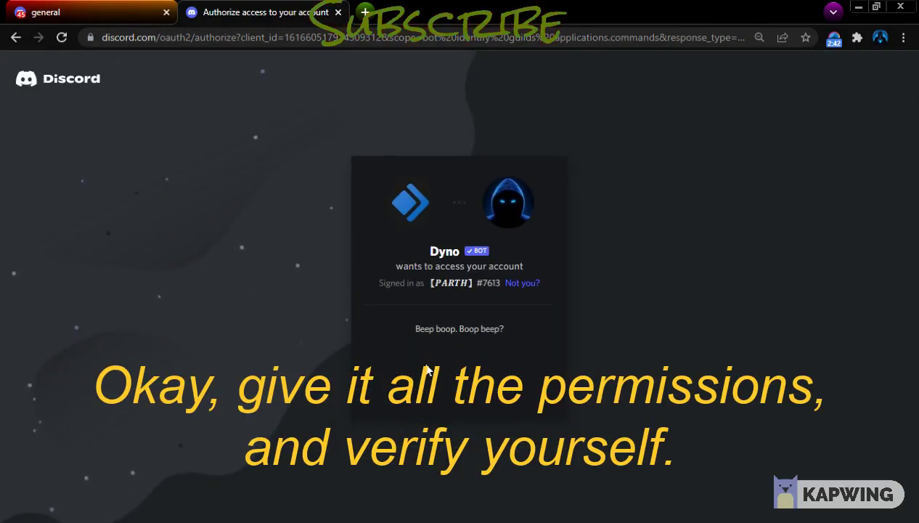
Step: Pass the hCaptcha check by selecting the motorcycle images on both pages
left_click(381, 372)
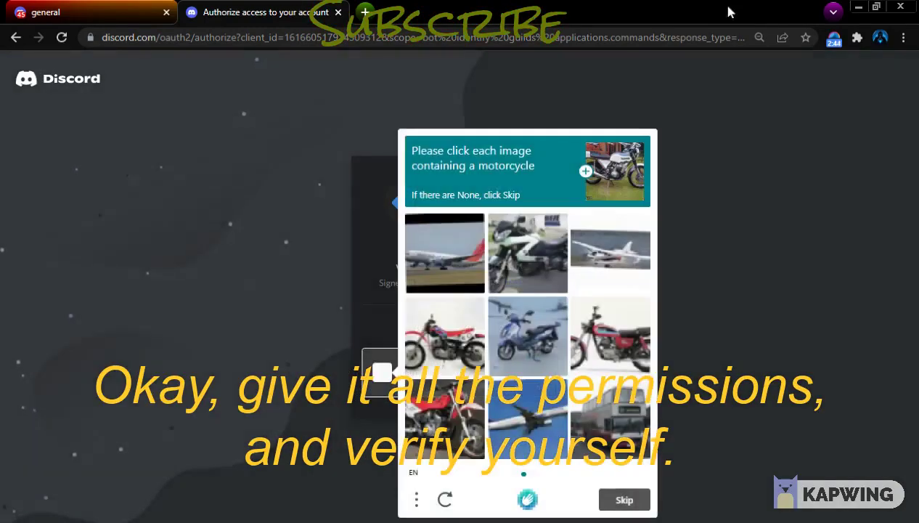
left_click(520, 272)
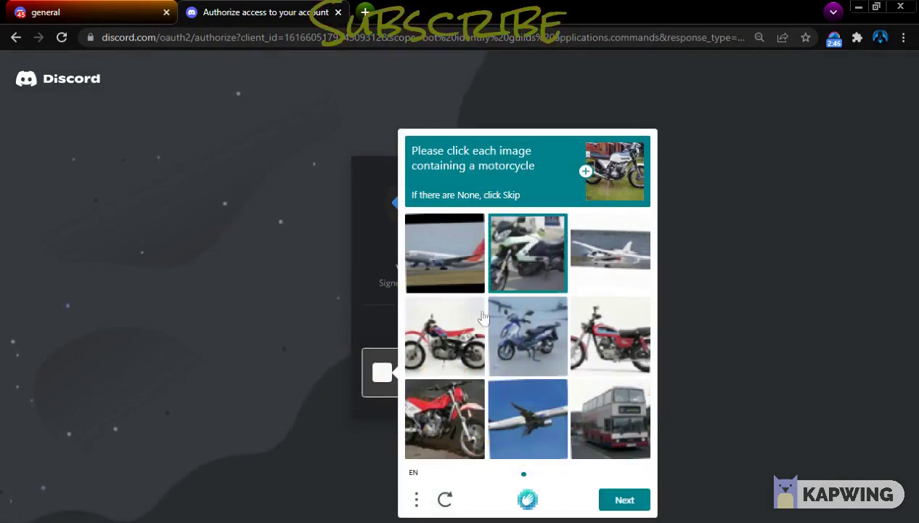
left_click(459, 333)
left_click(621, 342)
left_click(439, 419)
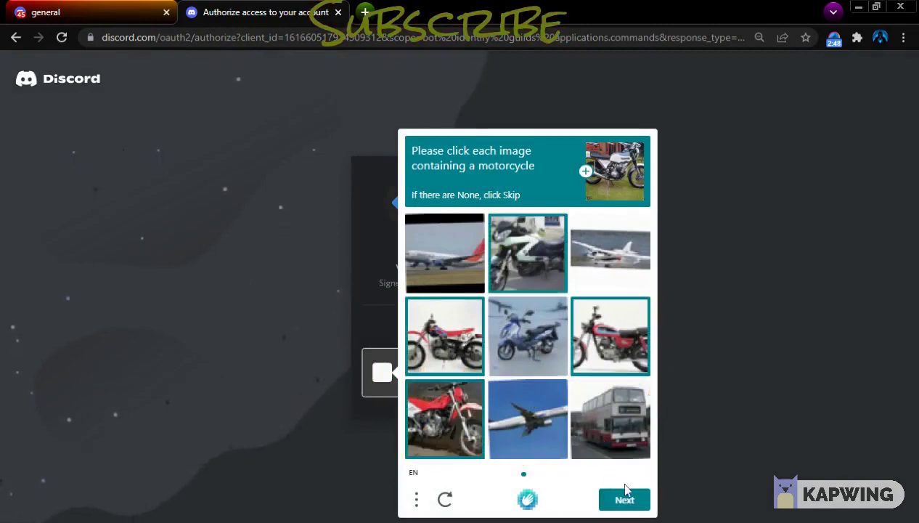
left_click(644, 506)
left_click(441, 363)
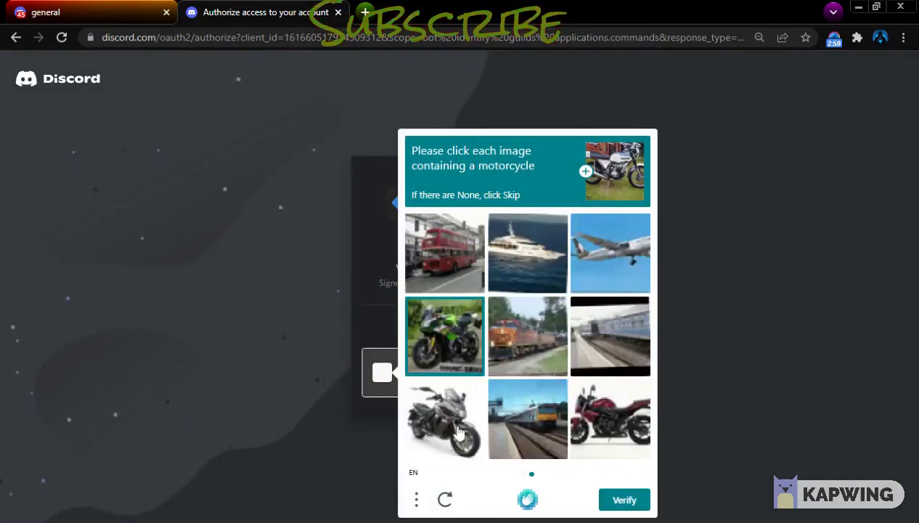
left_click(451, 427)
left_click(607, 428)
left_click(625, 501)
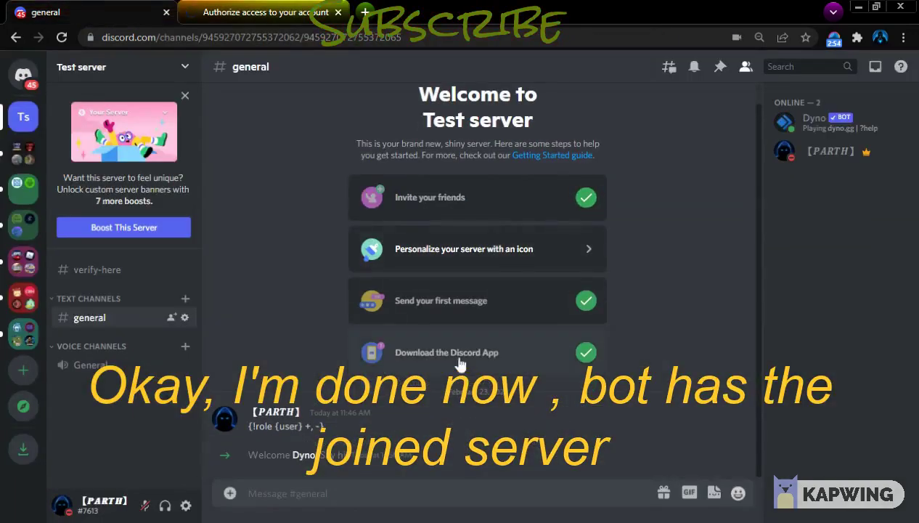
left_click(283, 7)
Step: Complete Dyno's welcome setup for Test server, skipping the prefix, timezone and updates-channel steps
left_click(65, 7)
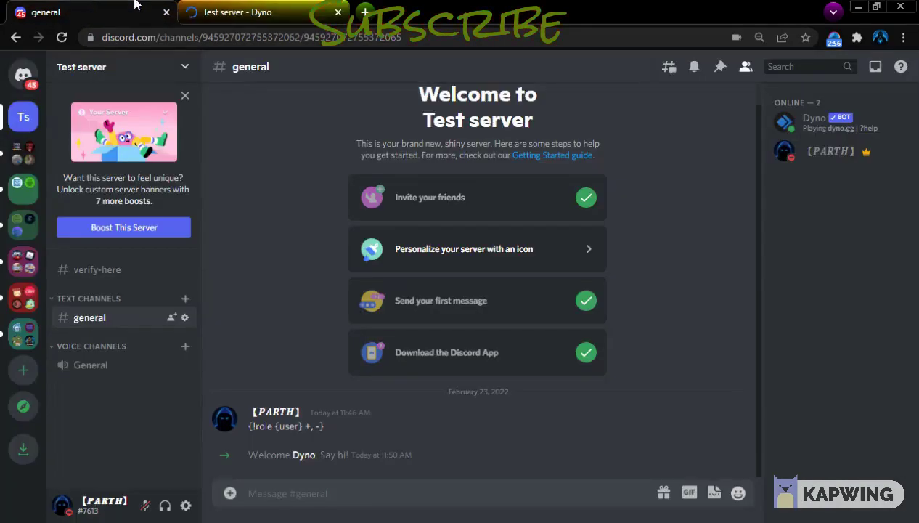
left_click(317, 8)
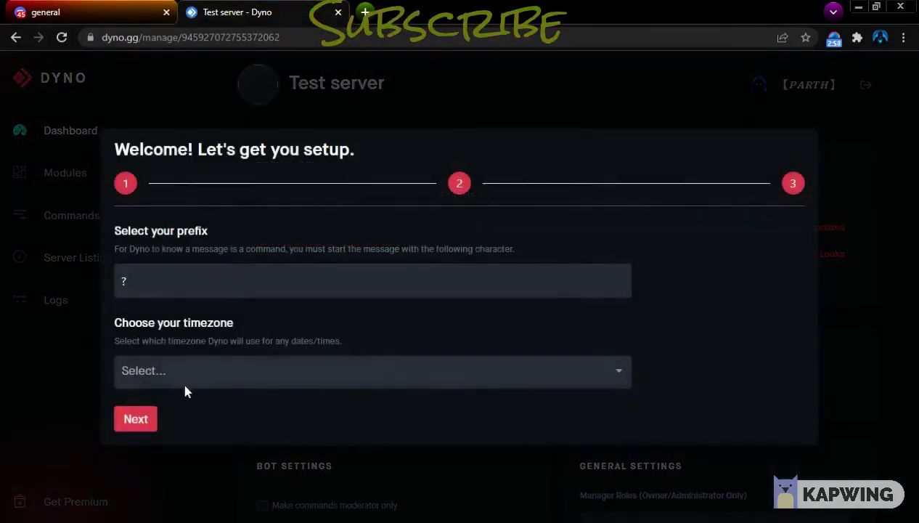
left_click(132, 423)
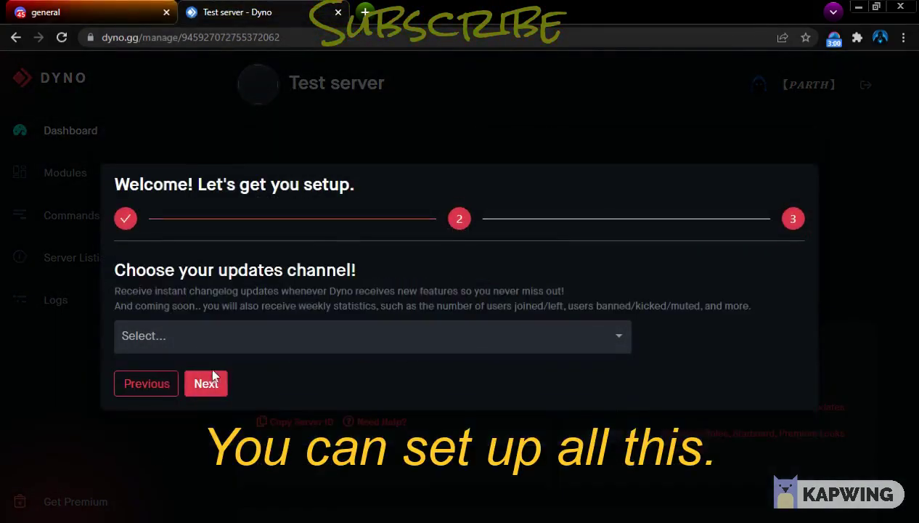
left_click(218, 383)
left_click(221, 385)
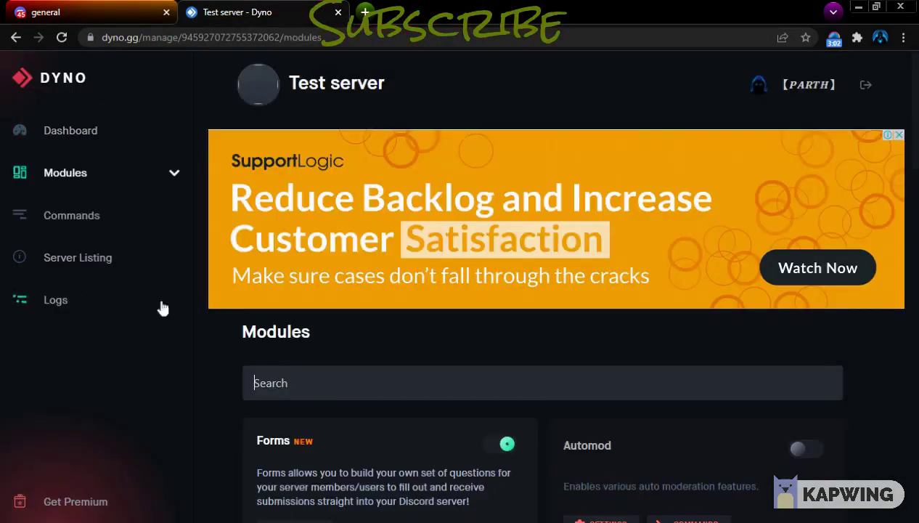
Step: Open the Custom Commands module from Dyno's module list
left_click(71, 215)
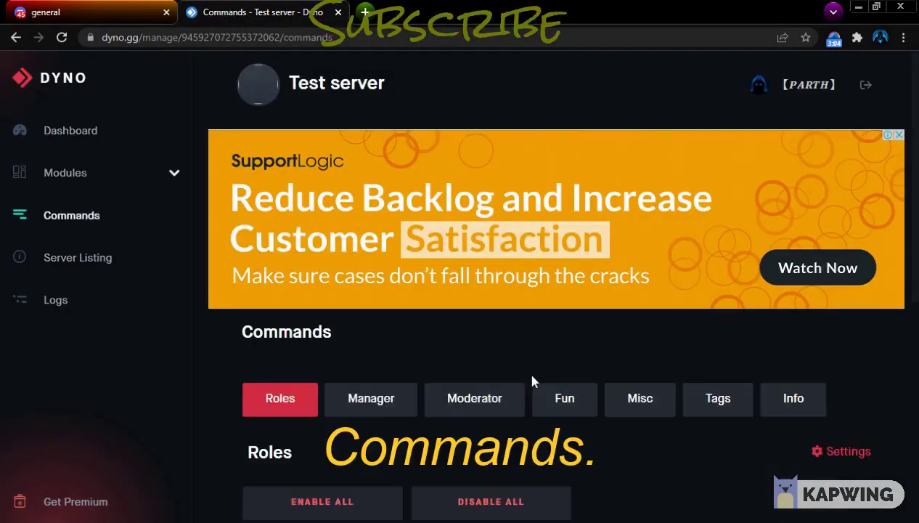
scroll(537, 399, "down", 3)
scroll(537, 402, "down", 3)
scroll(530, 386, "up", 2)
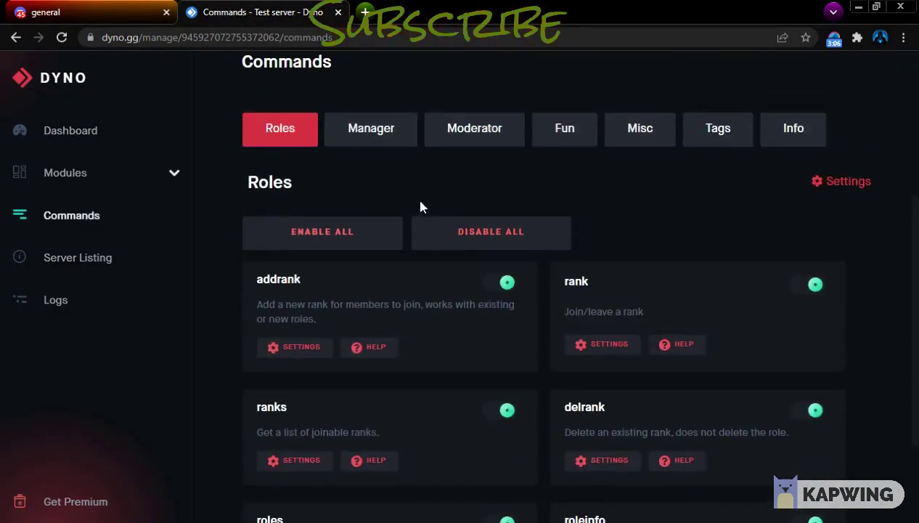
left_click(144, 177)
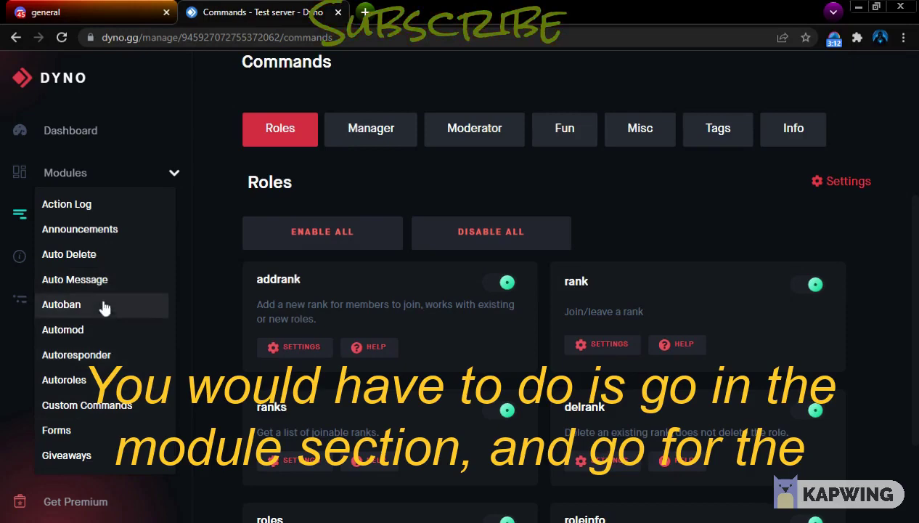
left_click(102, 405)
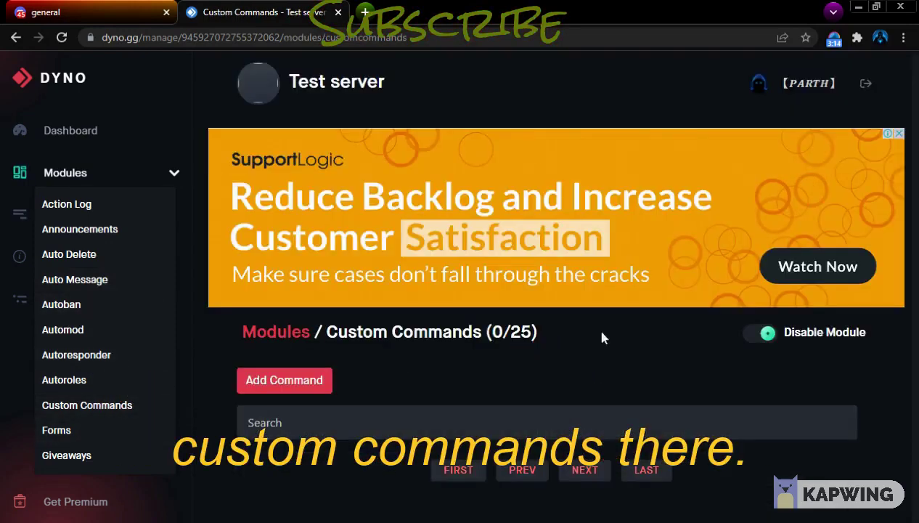
Step: Start a new custom command named verify
left_click(284, 380)
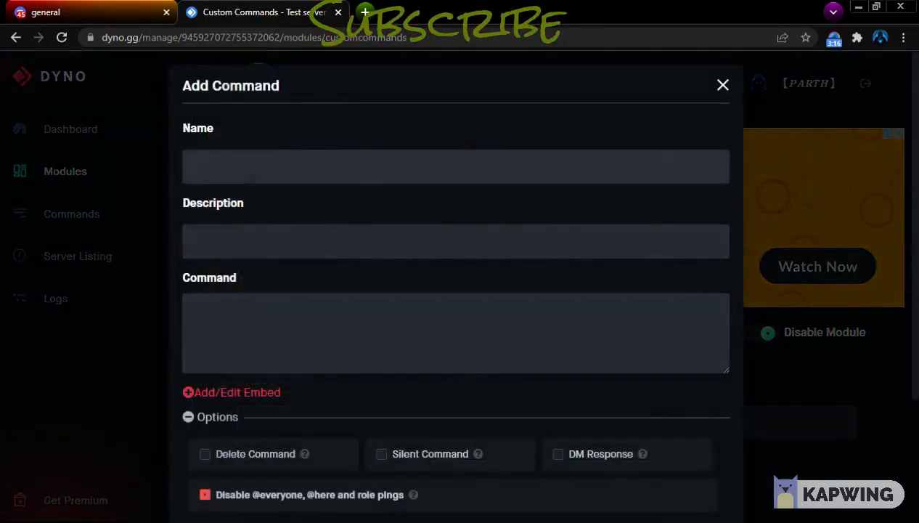
type("veify")
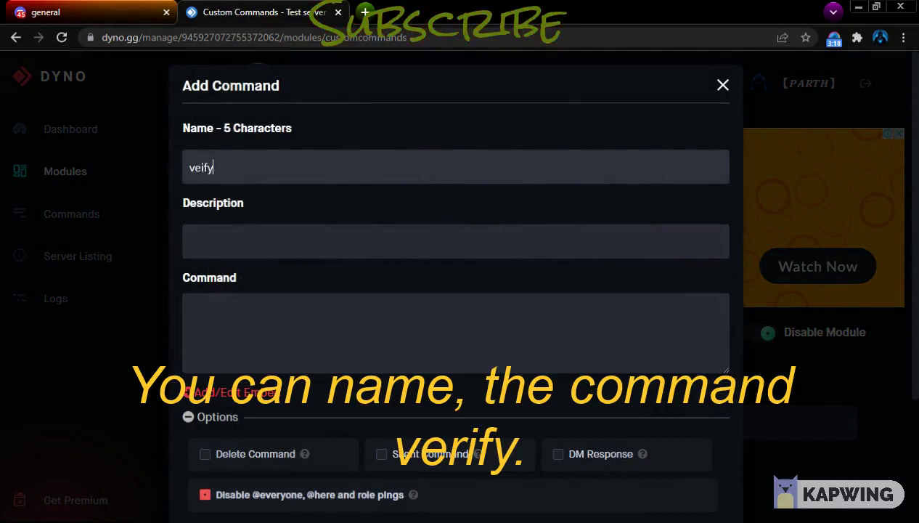
key("BackSpace")
key("BackSpace")
key("BackSpace")
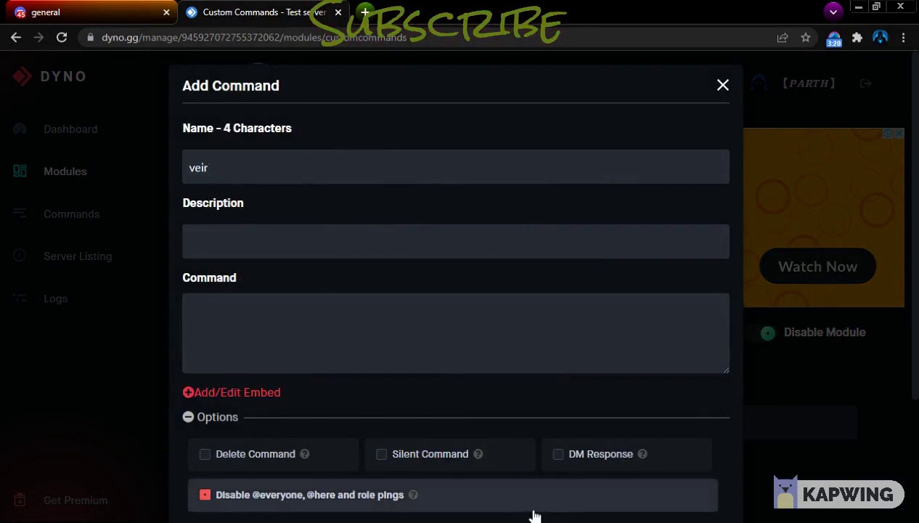
type("ify")
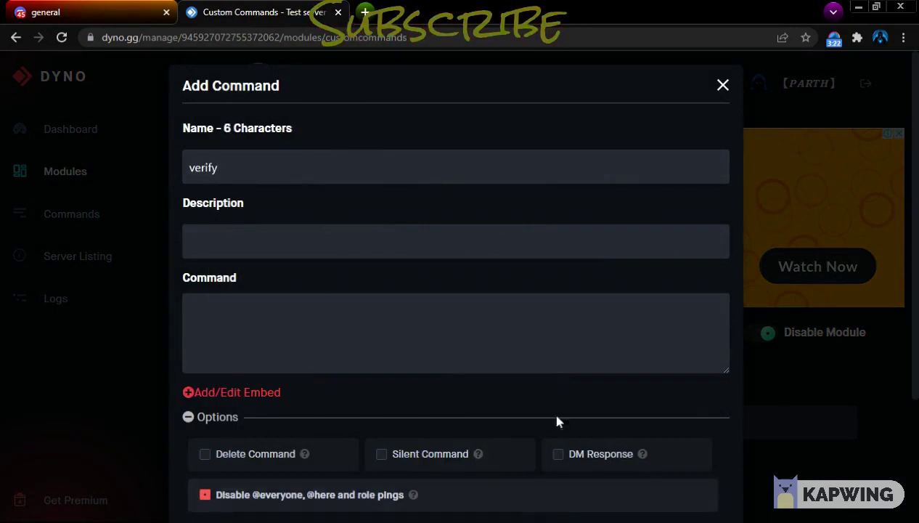
left_click(456, 332)
Step: Paste the {!role {user} +, -} text copied from Discord into the Command field
key("ctrl+shift+Tab")
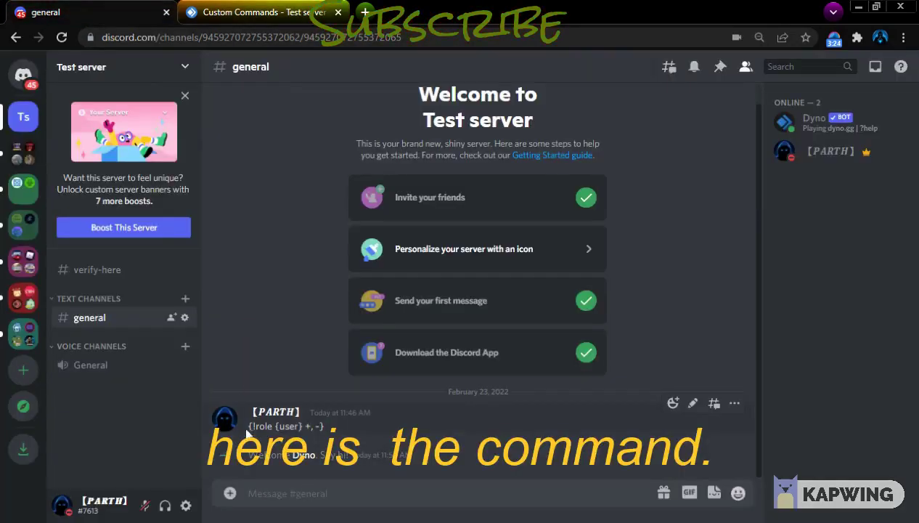
triple_click(303, 428)
key("ctrl+c")
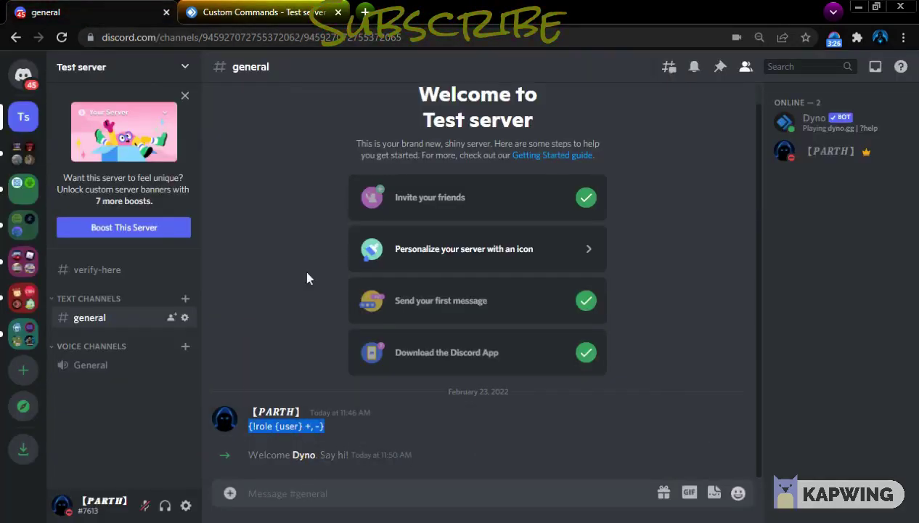
left_click(297, 12)
key("ctrl+v")
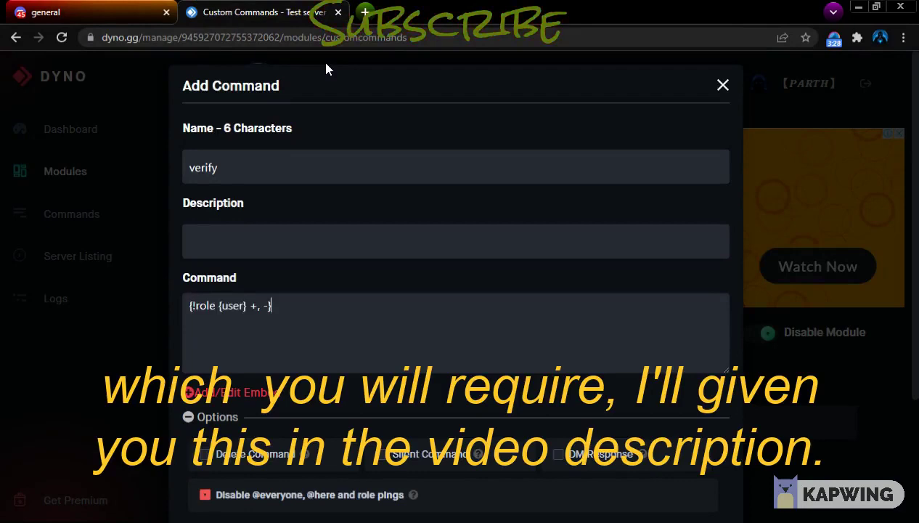
left_click(87, 13)
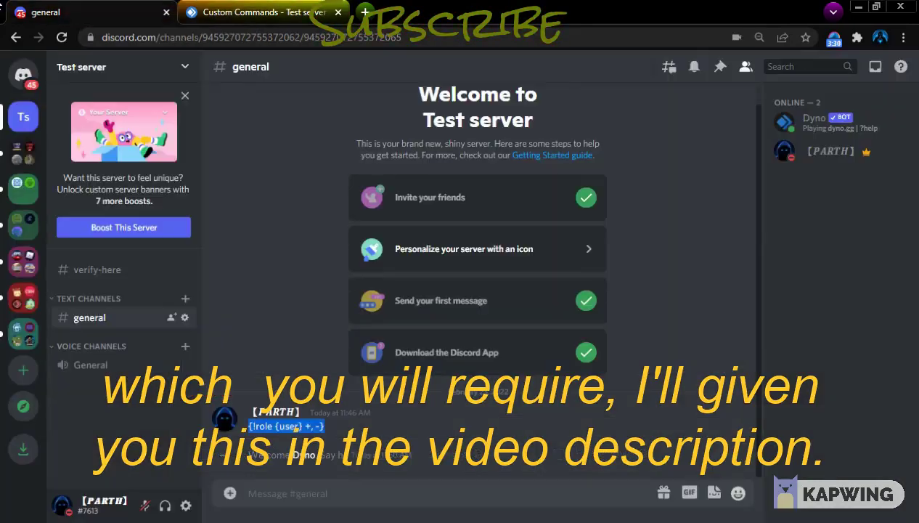
Step: Add the Unverified role to your own Discord profile alongside Member
left_click(830, 151)
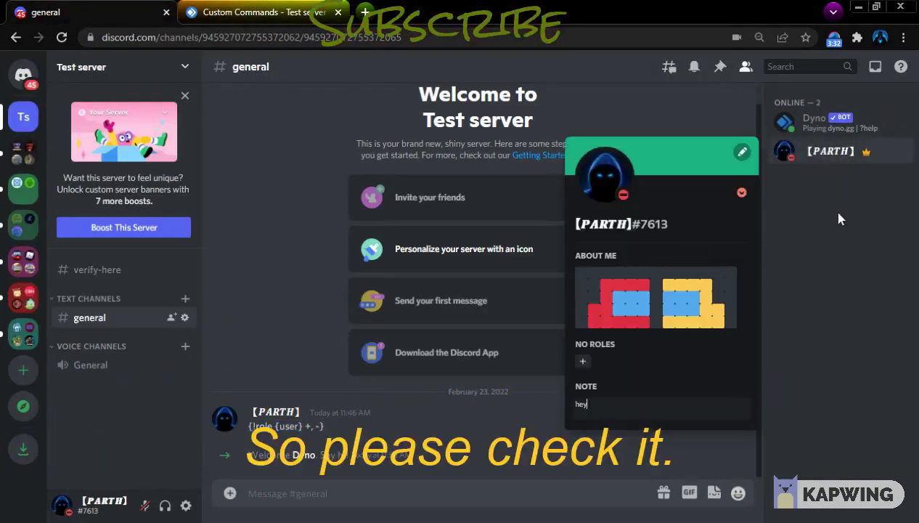
left_click(590, 365)
type("mem")
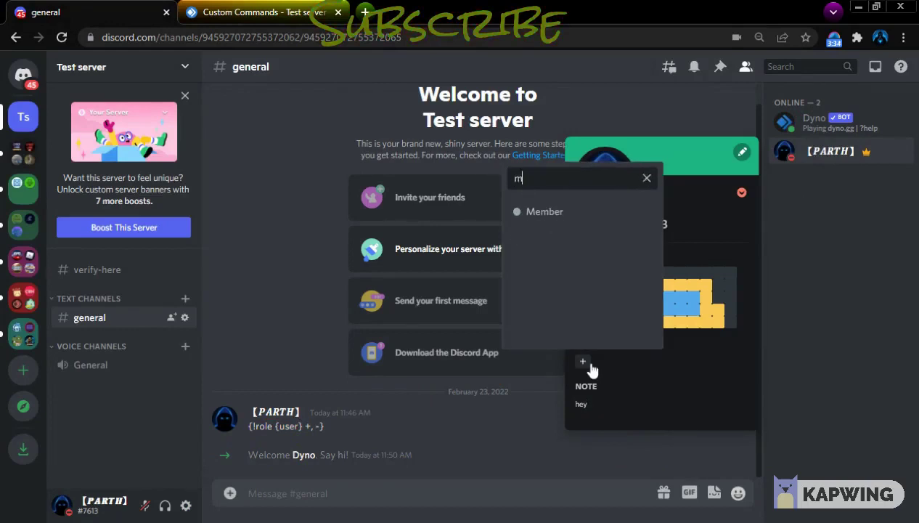
left_click(574, 213)
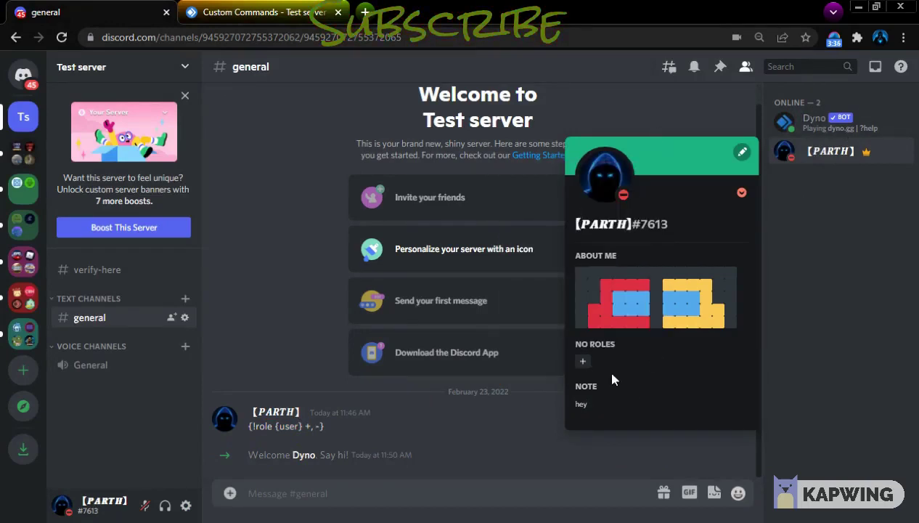
left_click(634, 363)
type("unve")
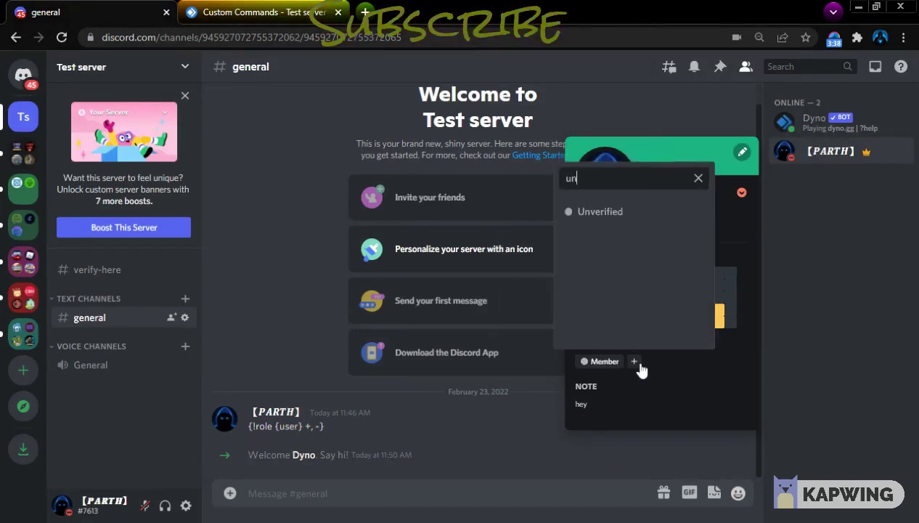
left_click(599, 212)
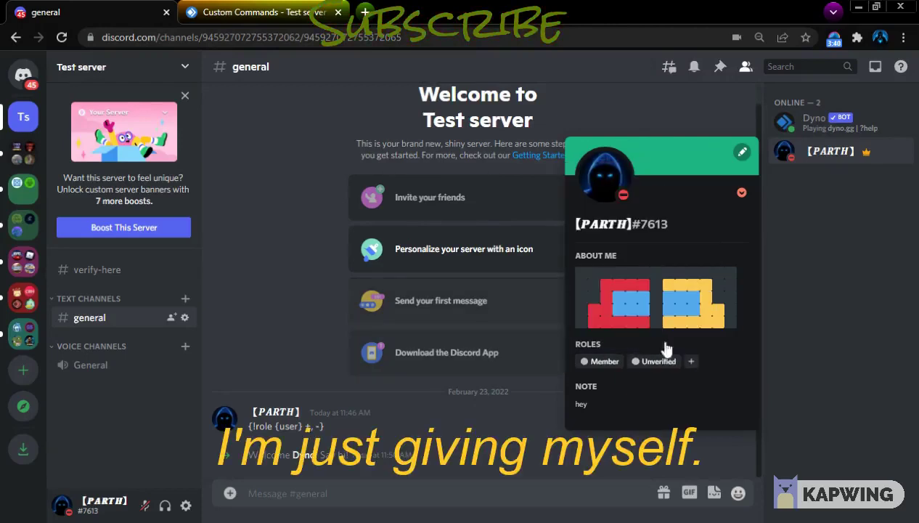
Step: Copy the Member role's ID and return to the Dyno command form
right_click(600, 361)
left_click(639, 381)
left_click(222, 9)
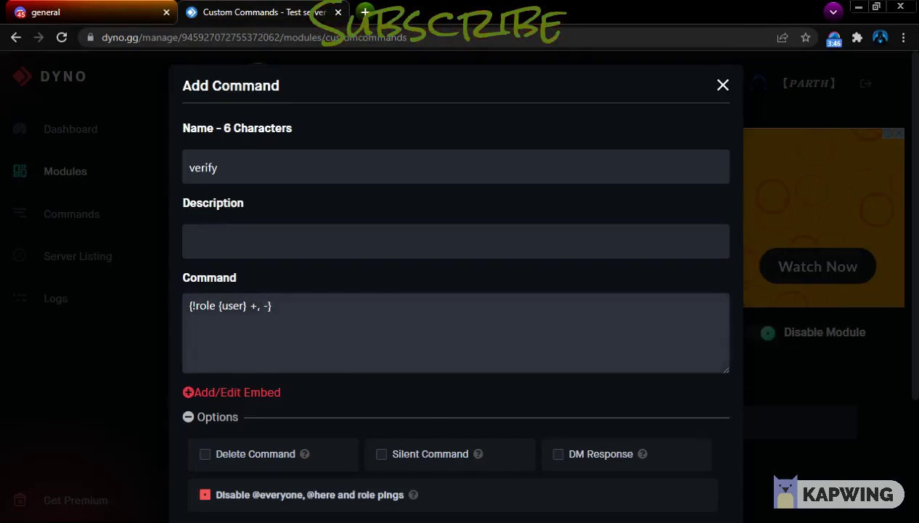
Step: Insert the Member role ID after + and the Unverified role ID after - in the verify command
key("ctrl+v")
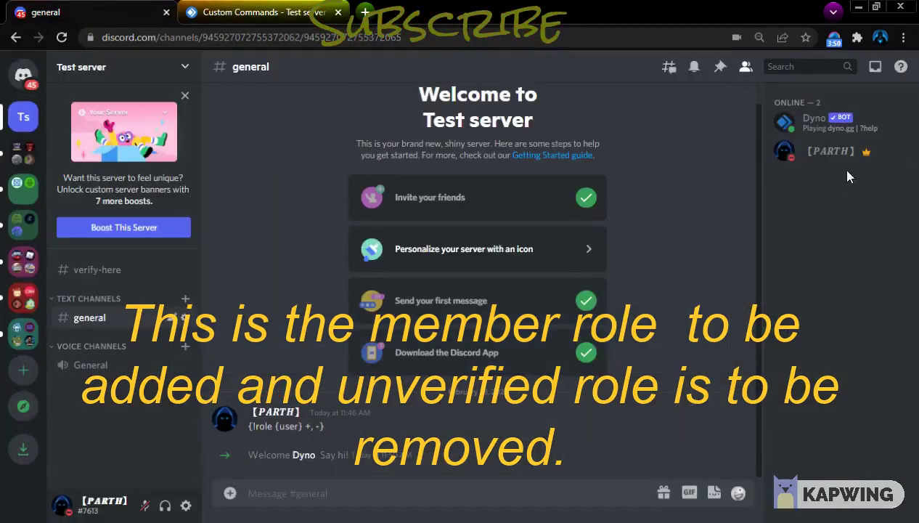
left_click(831, 152)
right_click(652, 363)
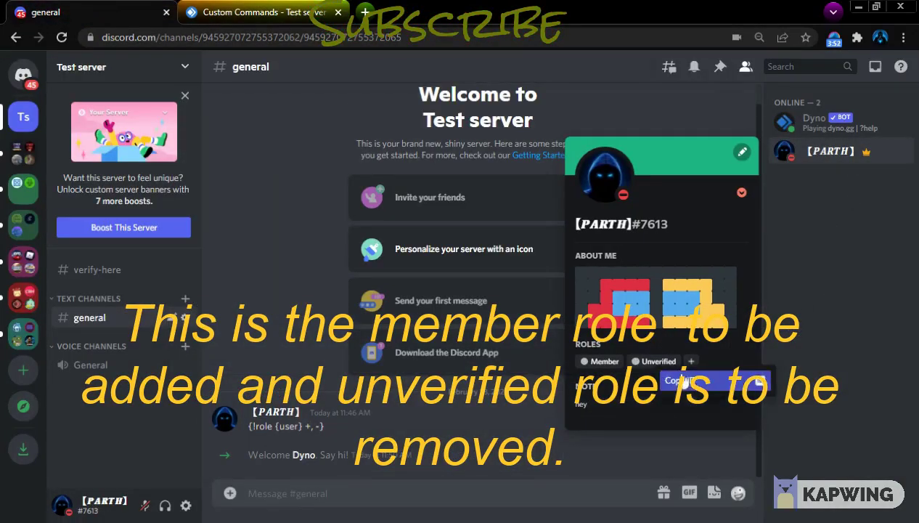
left_click(679, 380)
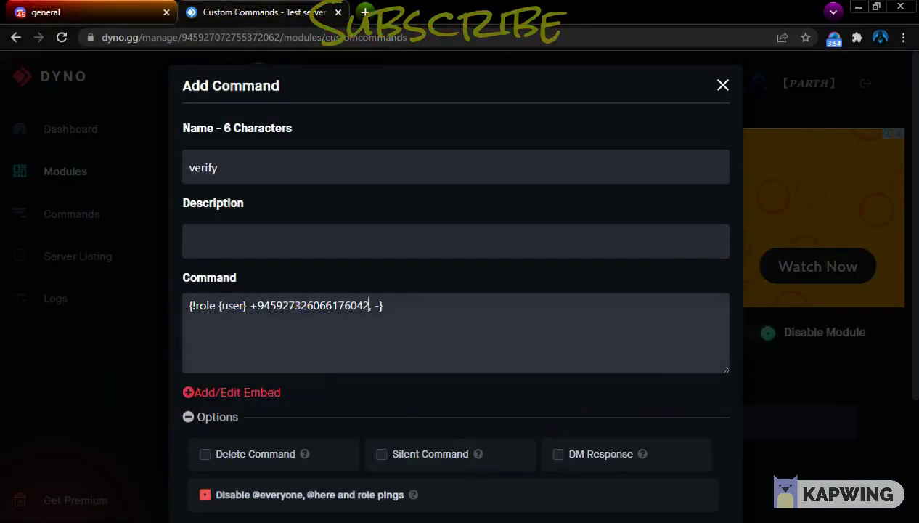
key("ctrl+v")
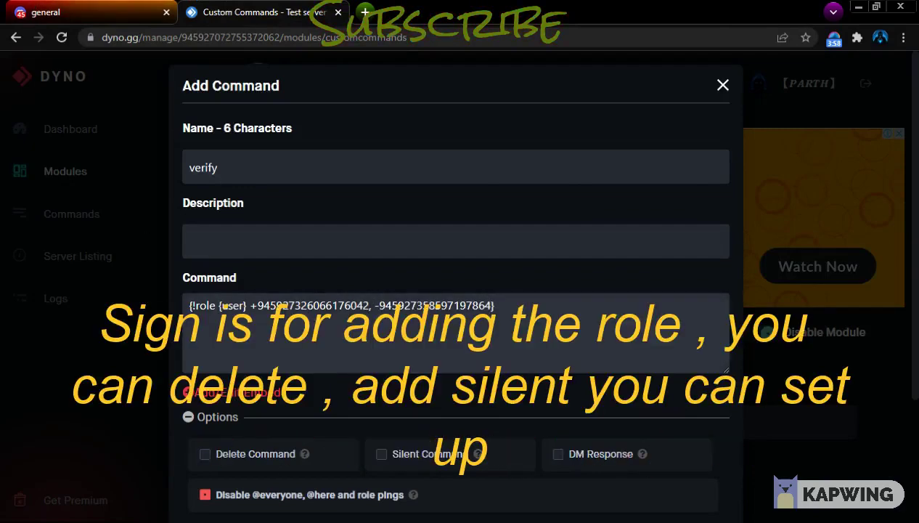
Step: Turn on Delete Command and Silent Command for verify
scroll(323, 330, "down", 2)
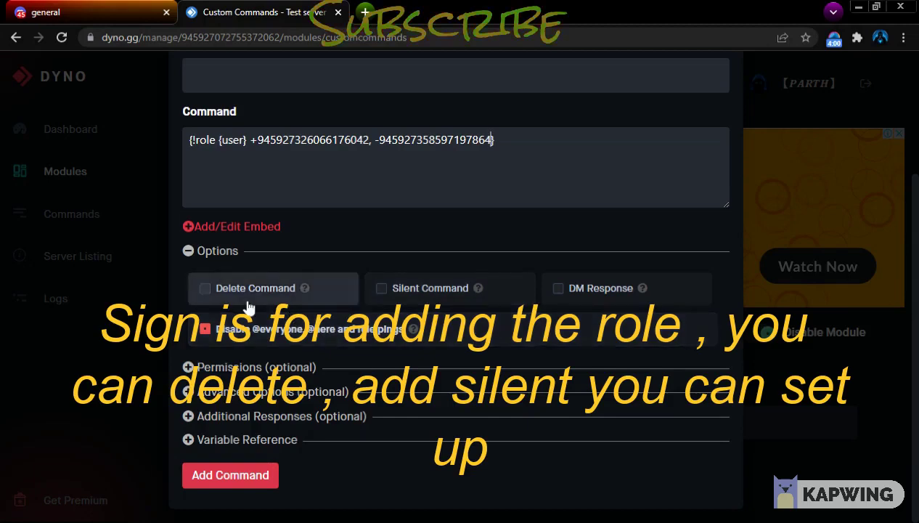
left_click(275, 290)
left_click(428, 289)
Step: Limit verify to the Unverified role in the verify-here channel
left_click(251, 369)
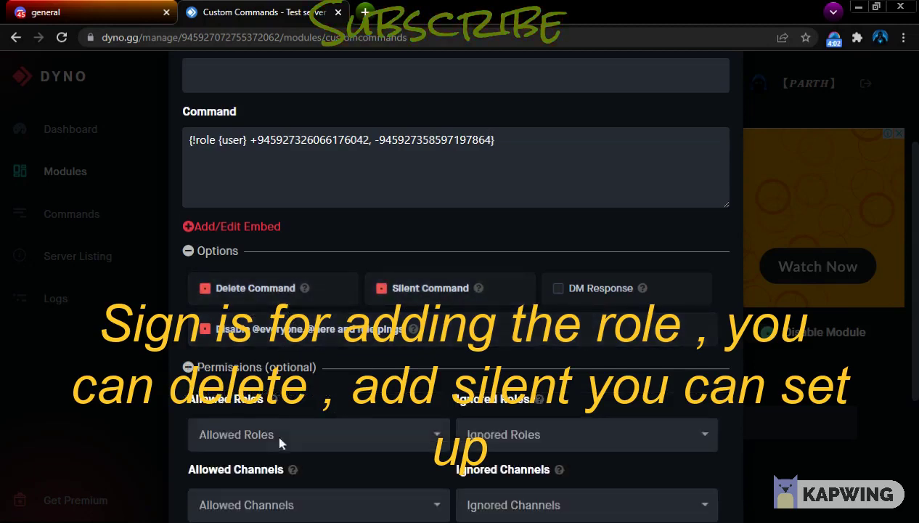
scroll(305, 416, "down", 3)
left_click(312, 212)
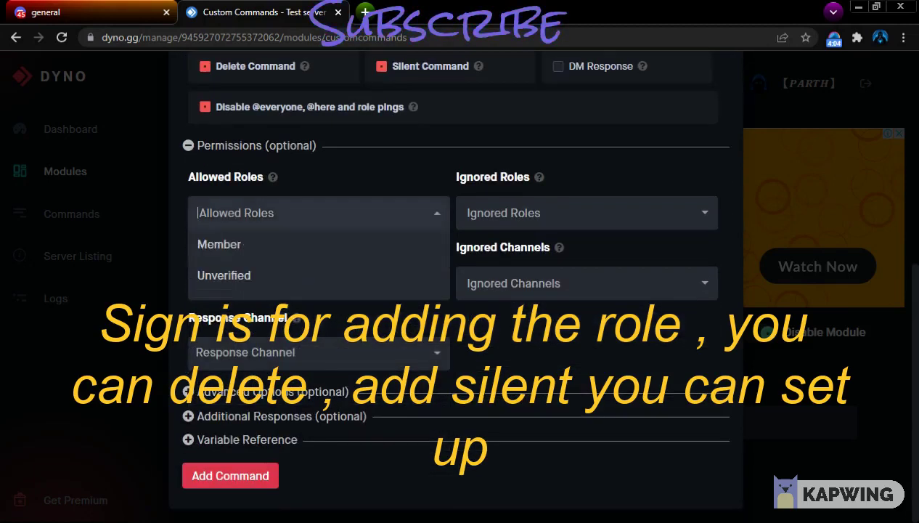
left_click(336, 278)
left_click(334, 287)
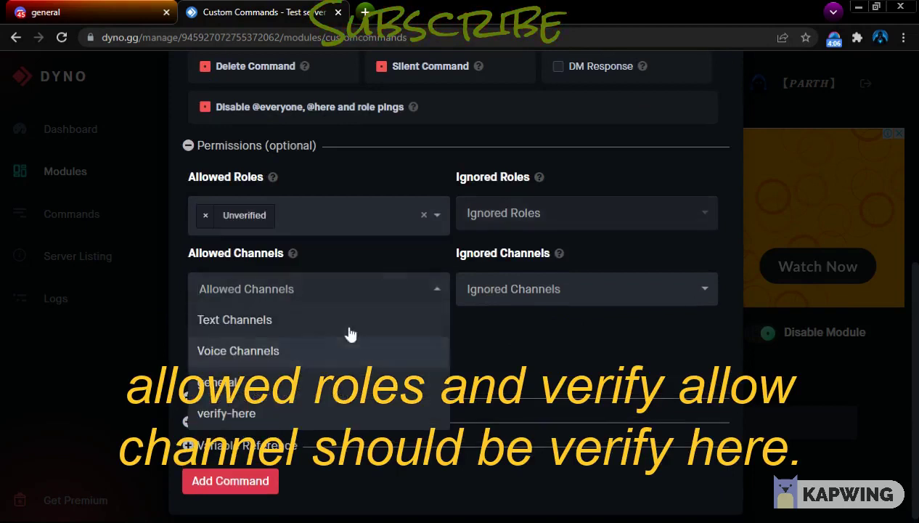
left_click(281, 419)
Step: Save the new verify custom command
left_click(190, 499)
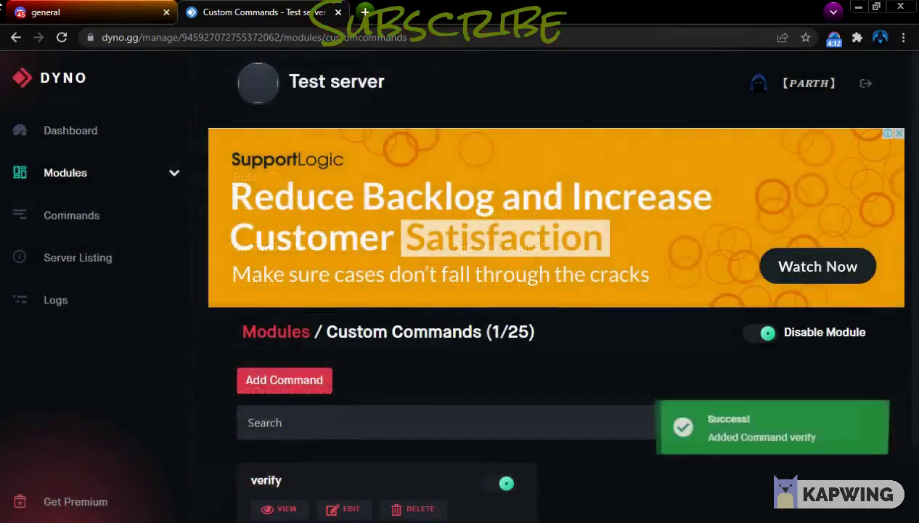
left_click(40, 6)
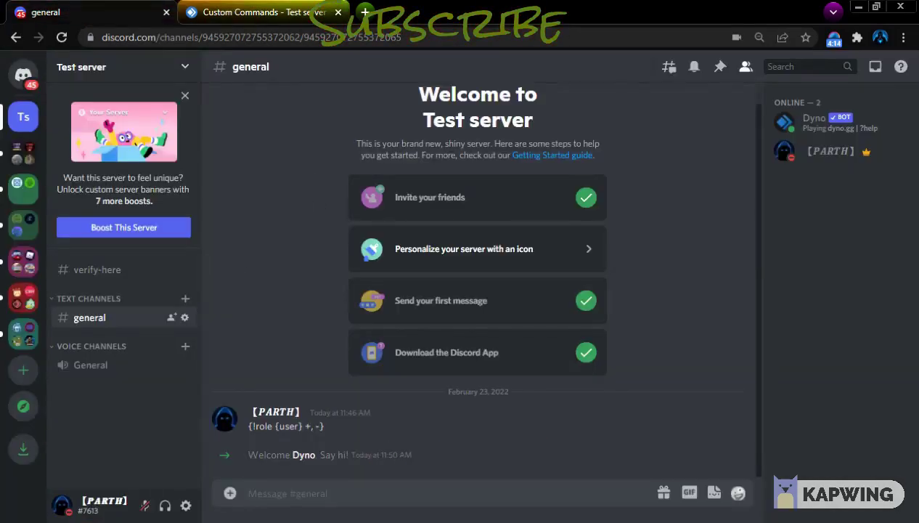
left_click(218, 12)
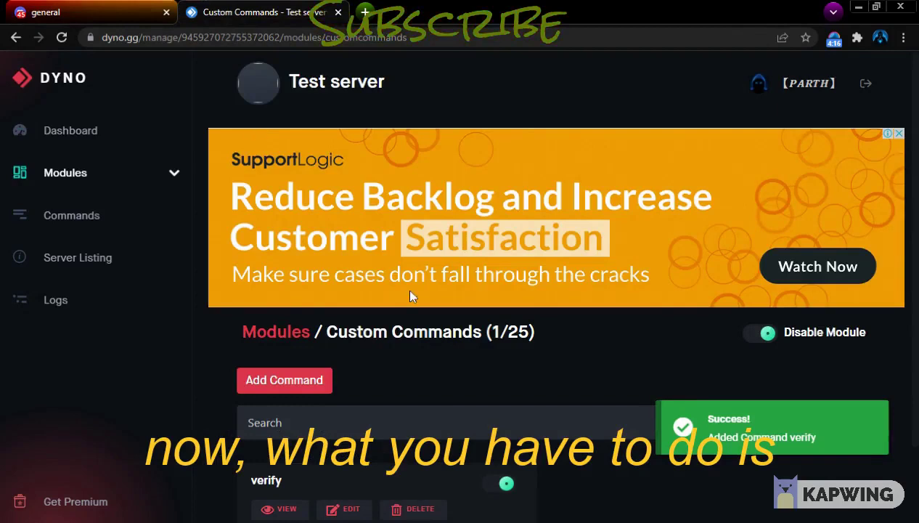
left_click(40, 12)
left_click(218, 12)
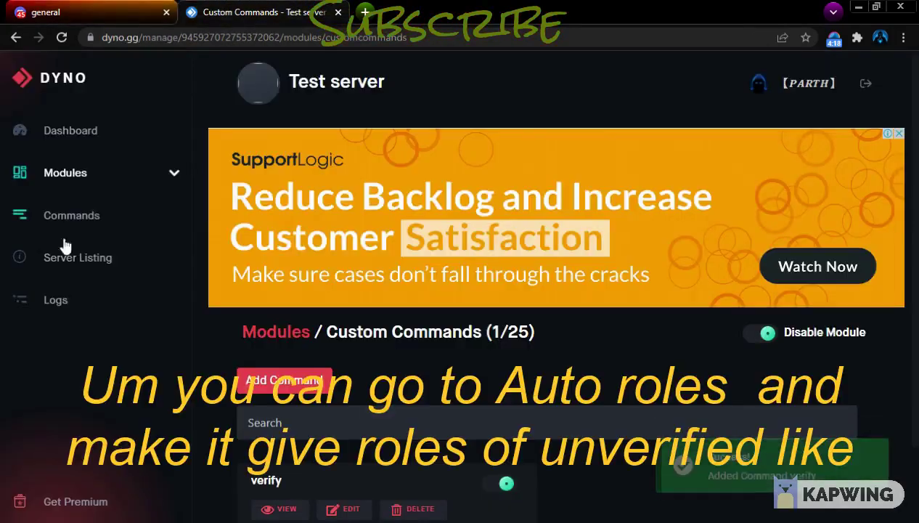
Step: Add an Unverified autorole with 0 delay in the Autoroles module
left_click(167, 172)
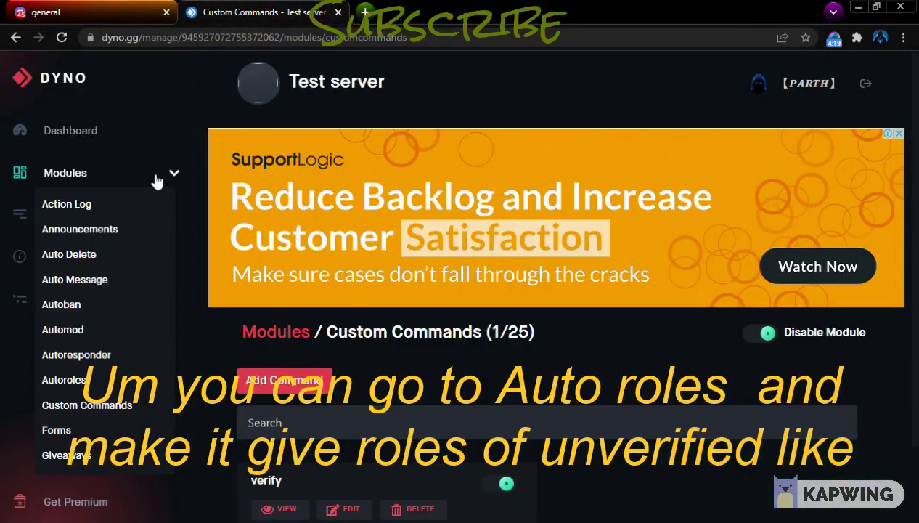
left_click(105, 379)
scroll(279, 428, "down", 5)
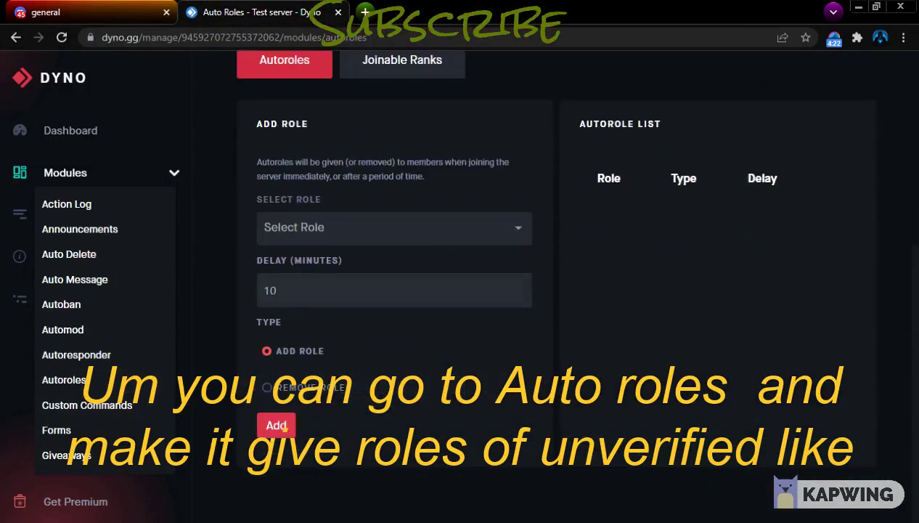
left_click(392, 227)
left_click(334, 291)
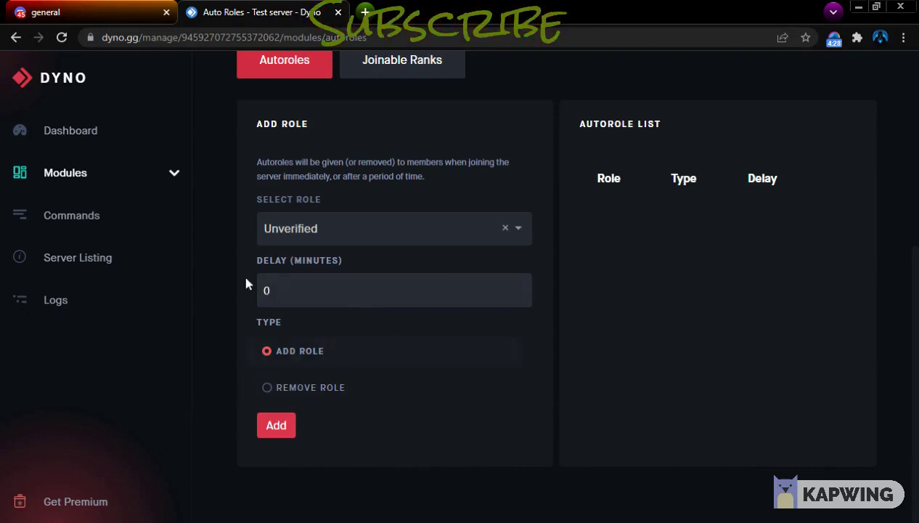
left_click(270, 425)
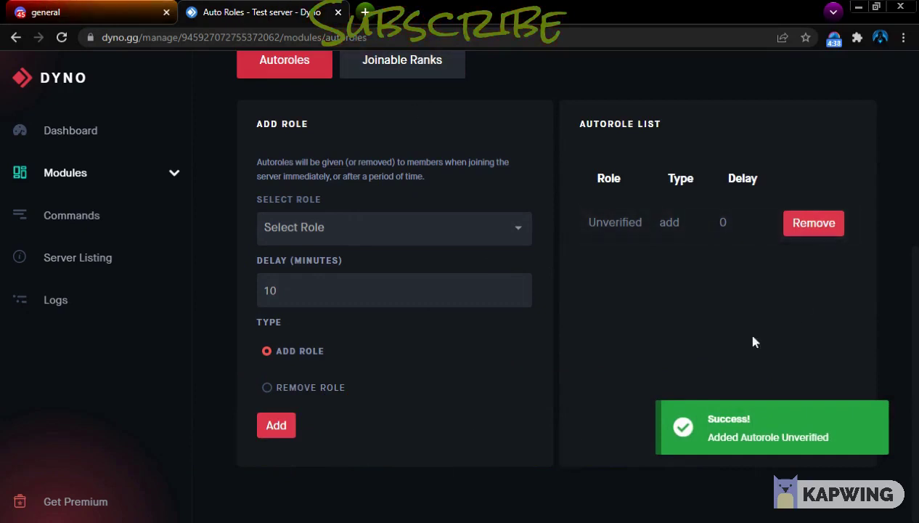
scroll(192, 263, "up", 2)
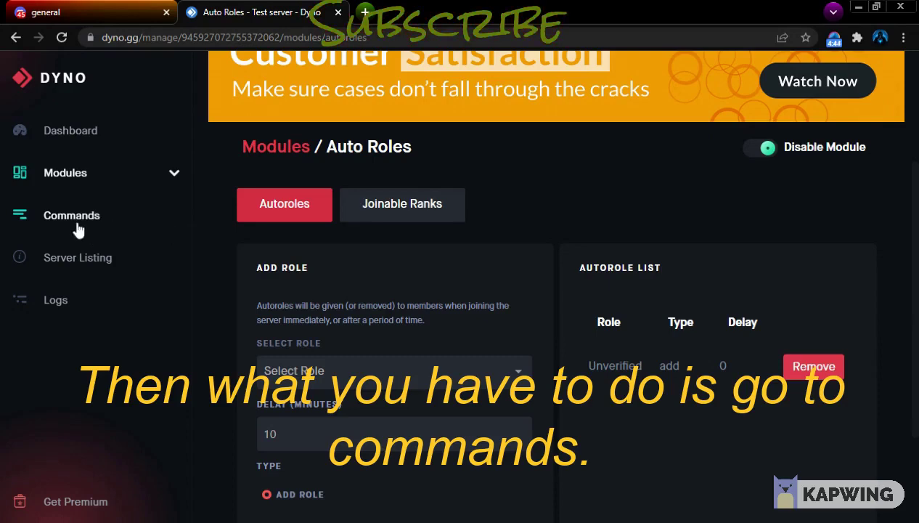
Step: Open the Message Embedder module from Dyno's module list
left_click(109, 174)
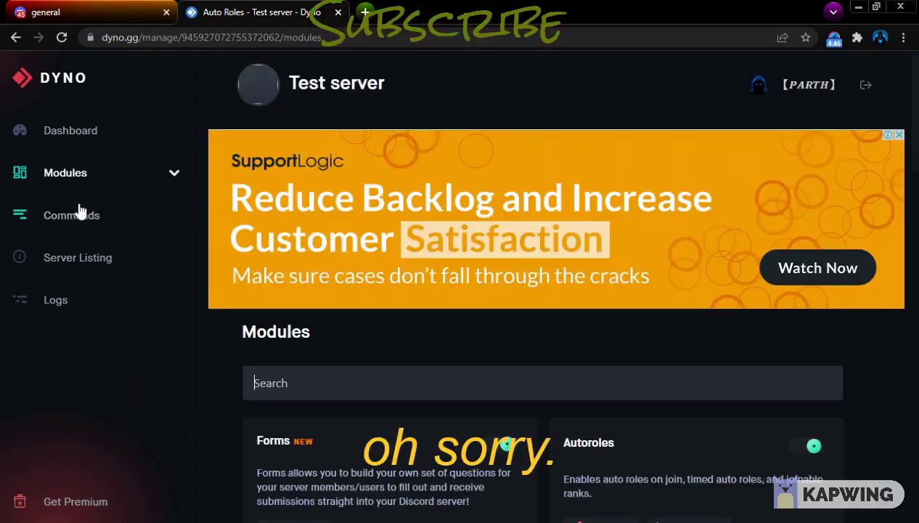
left_click(173, 173)
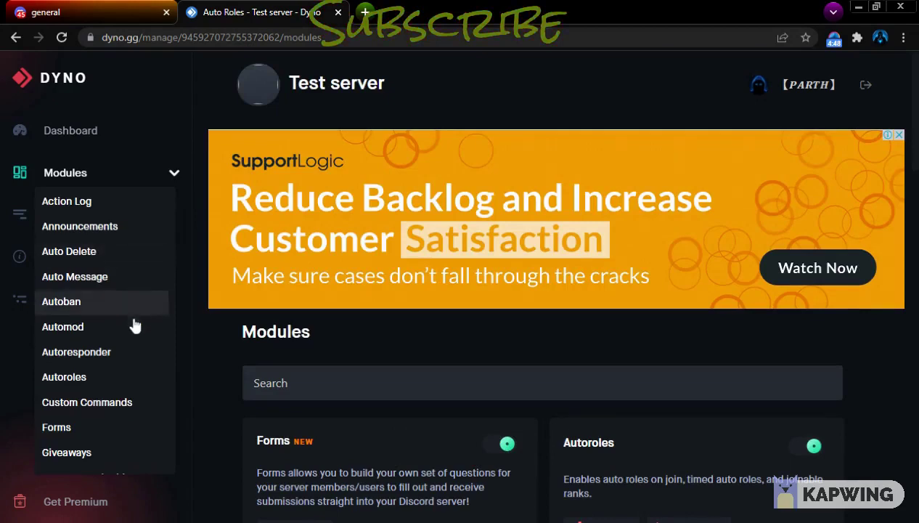
scroll(138, 361, "down", 3)
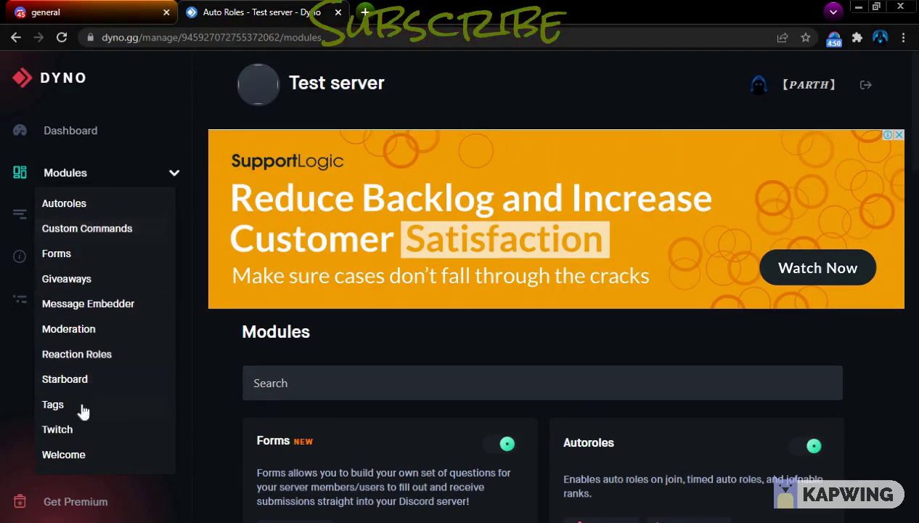
left_click(115, 309)
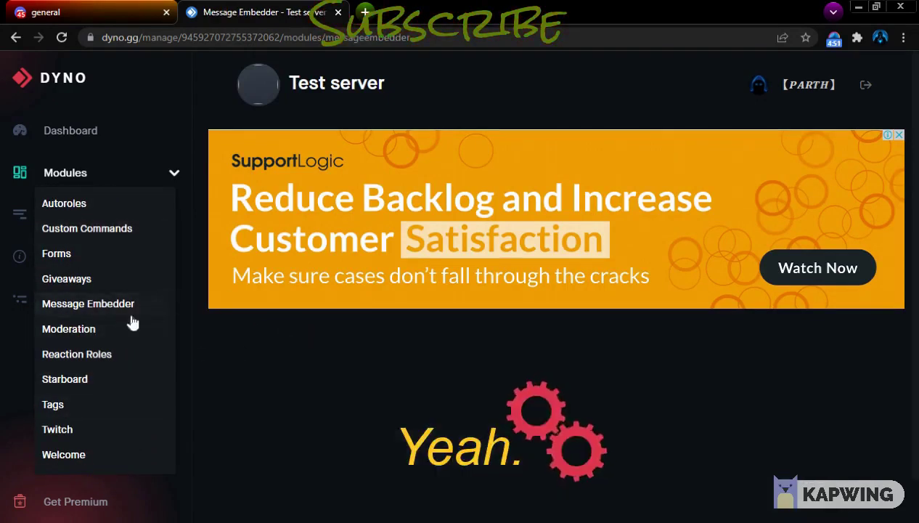
scroll(417, 323, "down", 4)
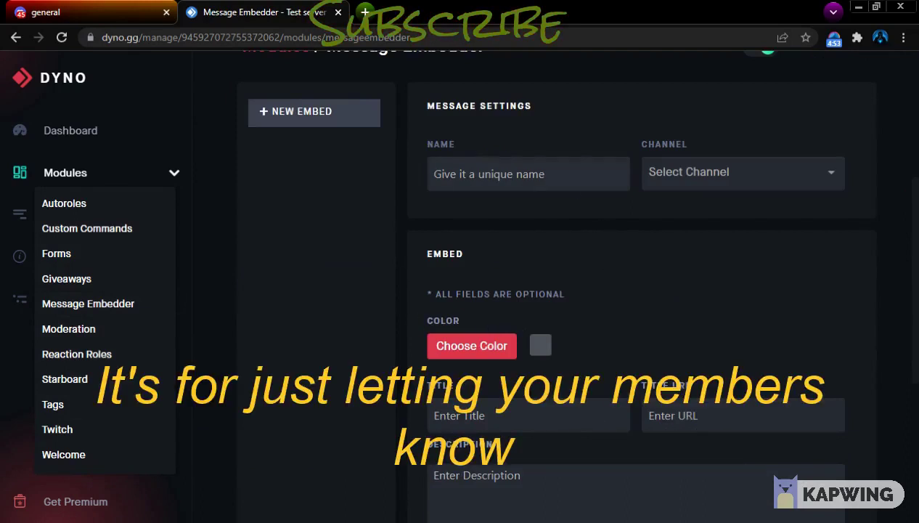
Step: Enter 'verify' as the new embed's name
left_click(552, 174)
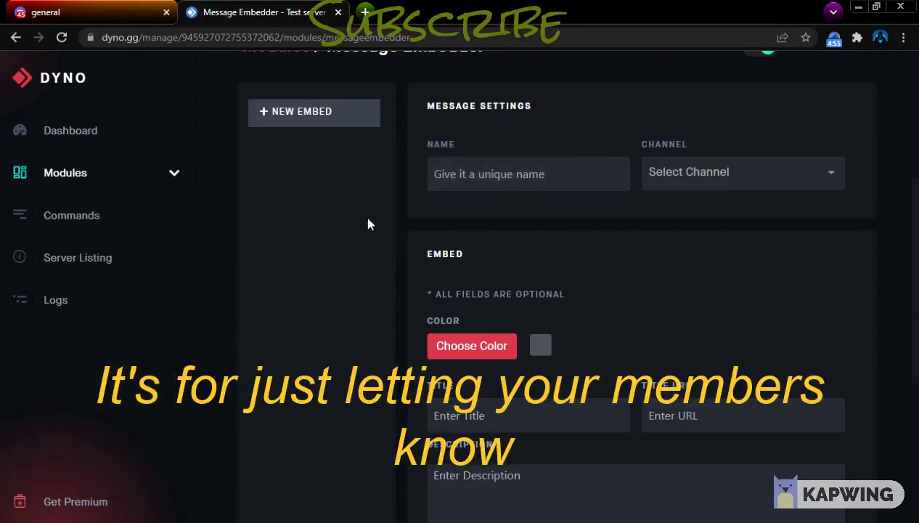
type("ver")
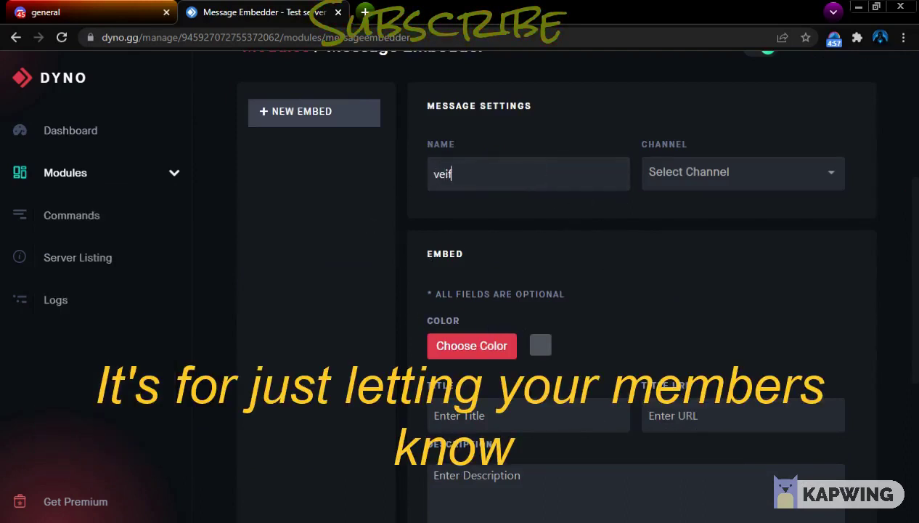
key("BackSpace")
type("rify")
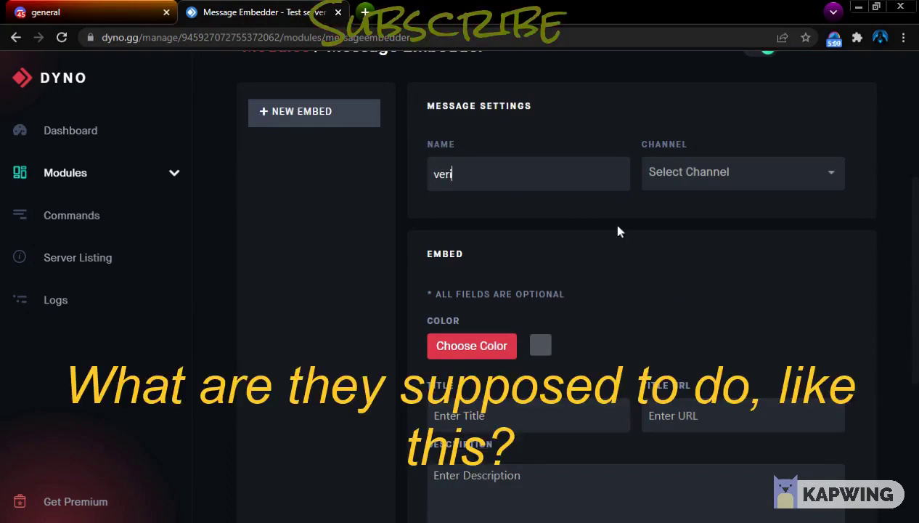